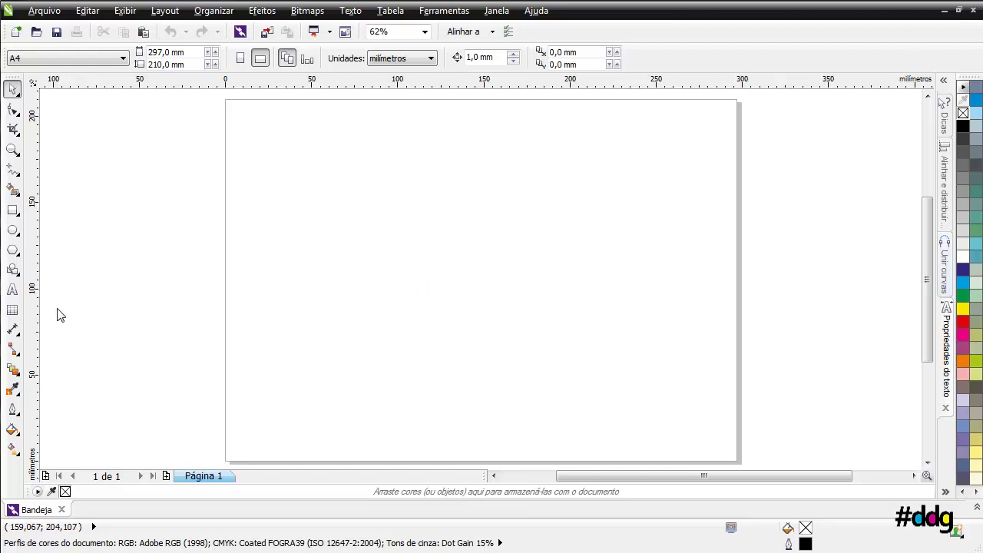
Step: Add the artistic text "Designer Gráfico" and centre it on the page
click(12, 289)
click(412, 317)
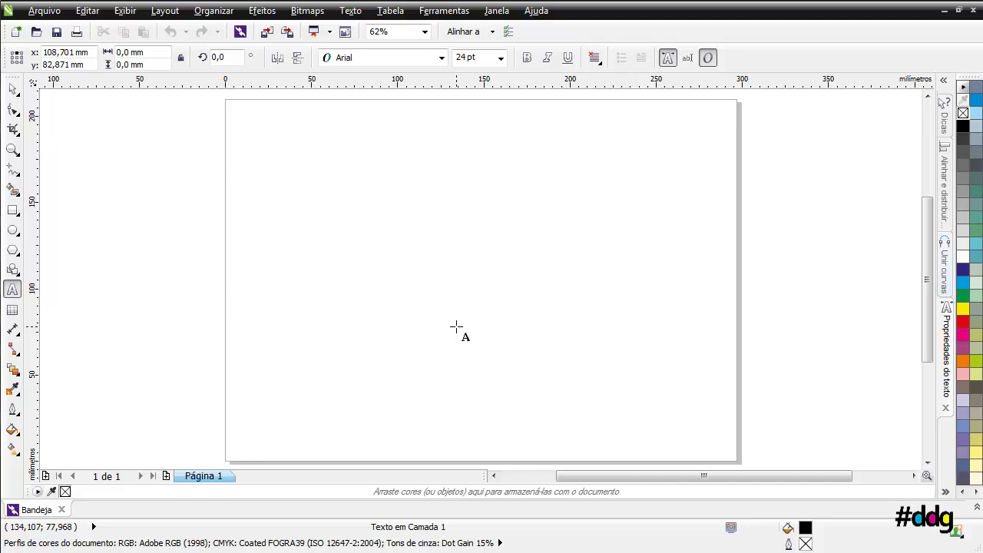
text(Des)
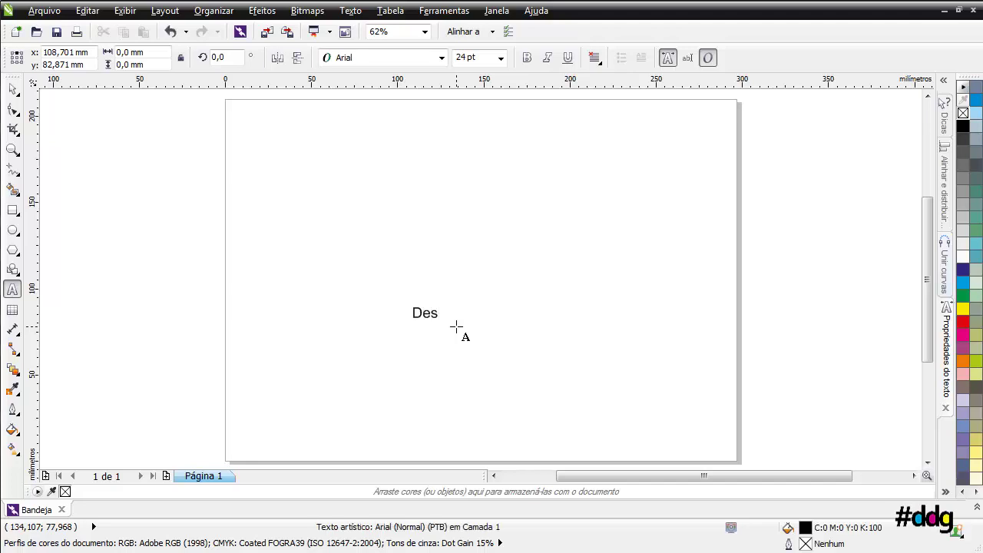
text(igner Gráfico)
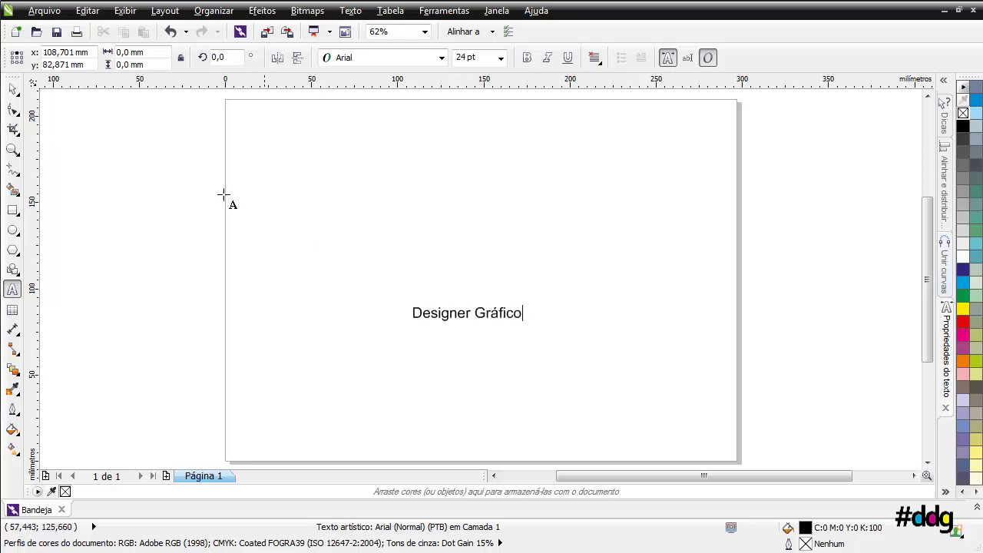
click(12, 88)
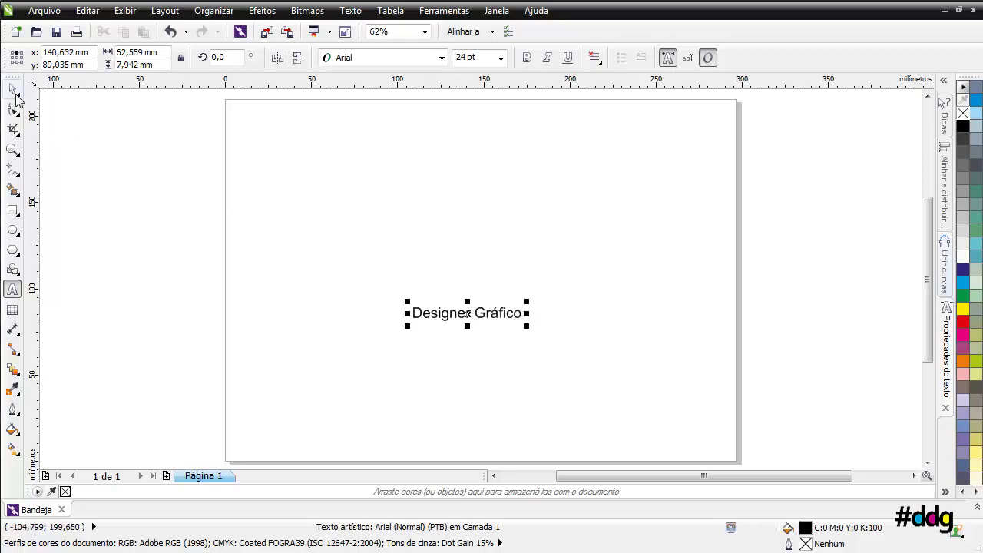
key(p)
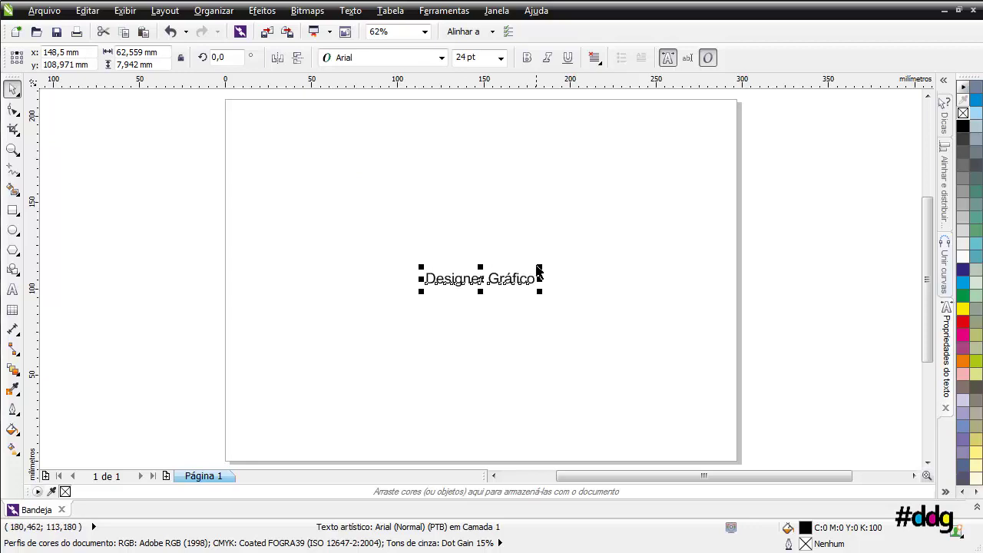
Step: Enlarge the "Designer Gráfico" text and set its font size to 80 pt
drag(539, 267, 654, 223)
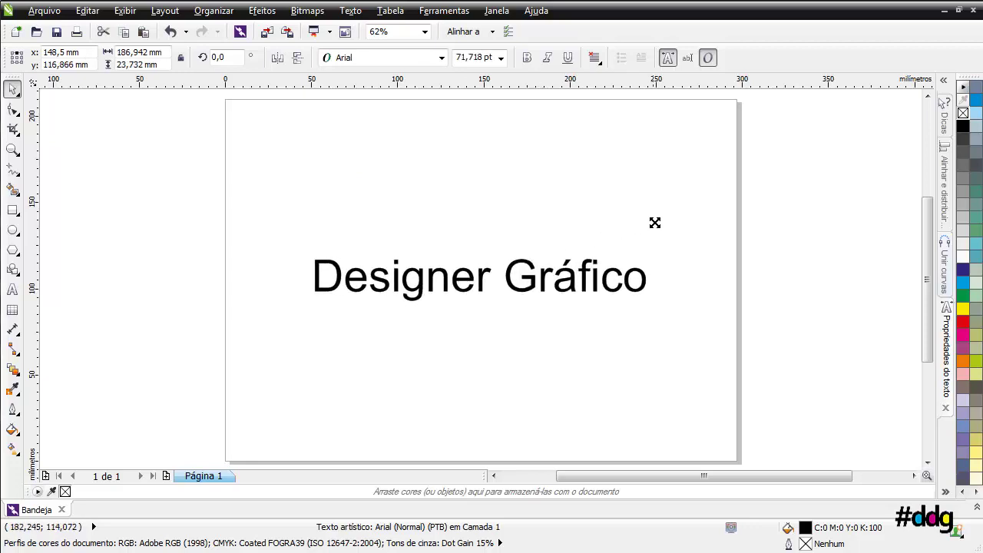
click(463, 57)
text(80)
key(Return)
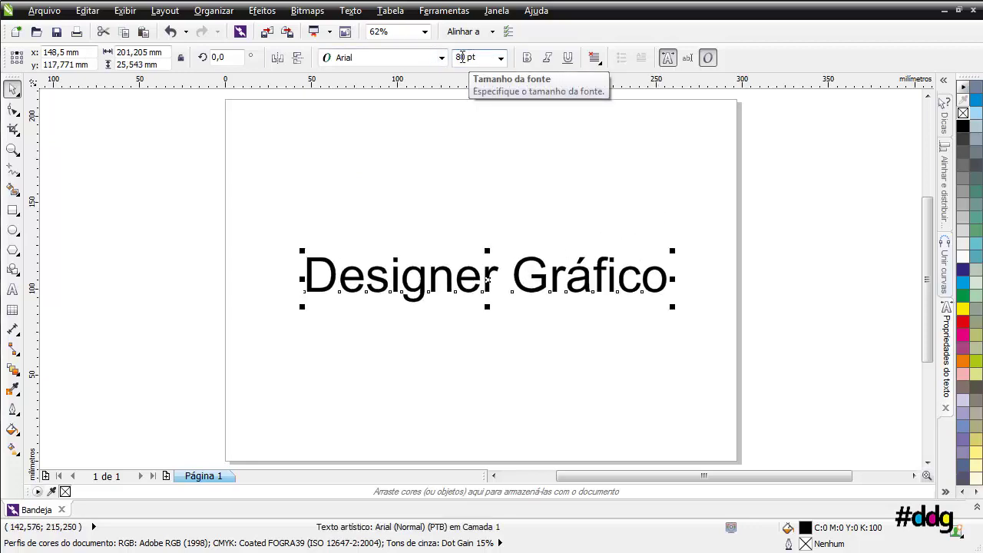
Step: Centre-align the text and move it straight up to the upper part of the page
click(595, 59)
click(595, 123)
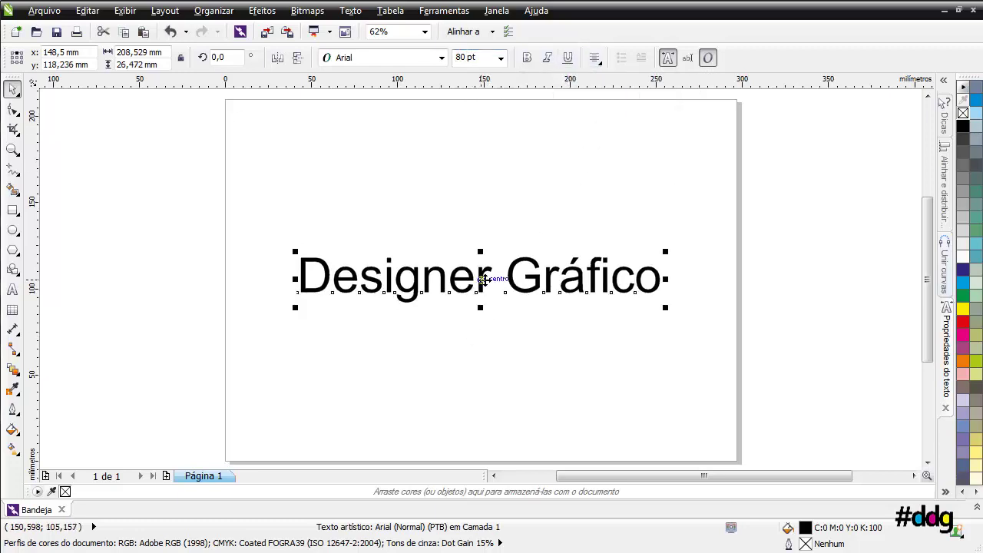
drag(487, 278, 481, 158)
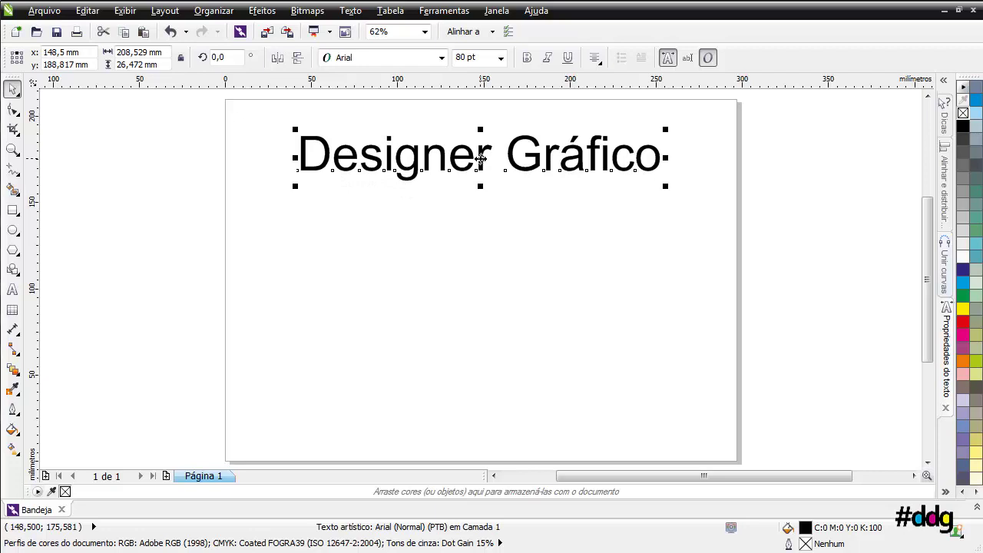
Step: Set the text's font to Asap in the Normal weight
click(442, 58)
text(as)
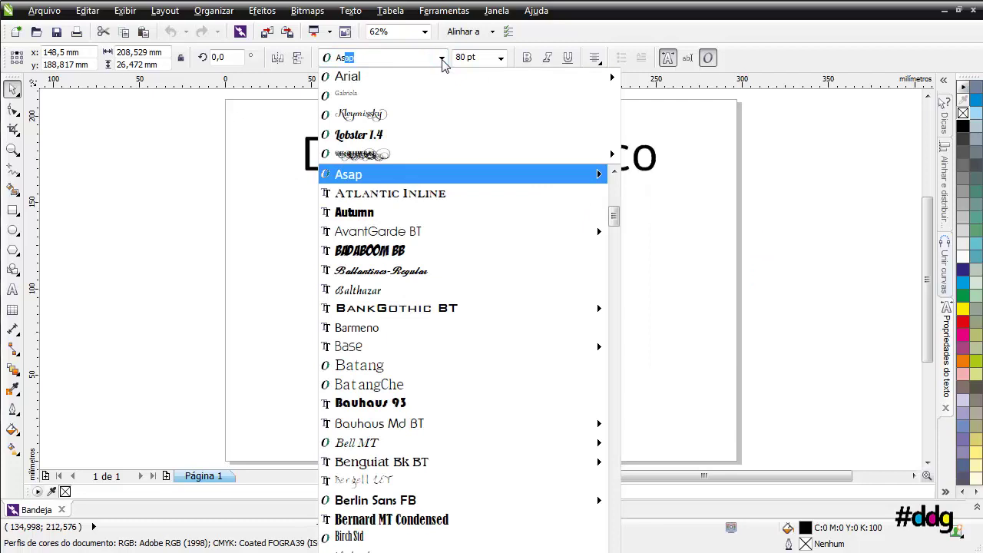
key(Return)
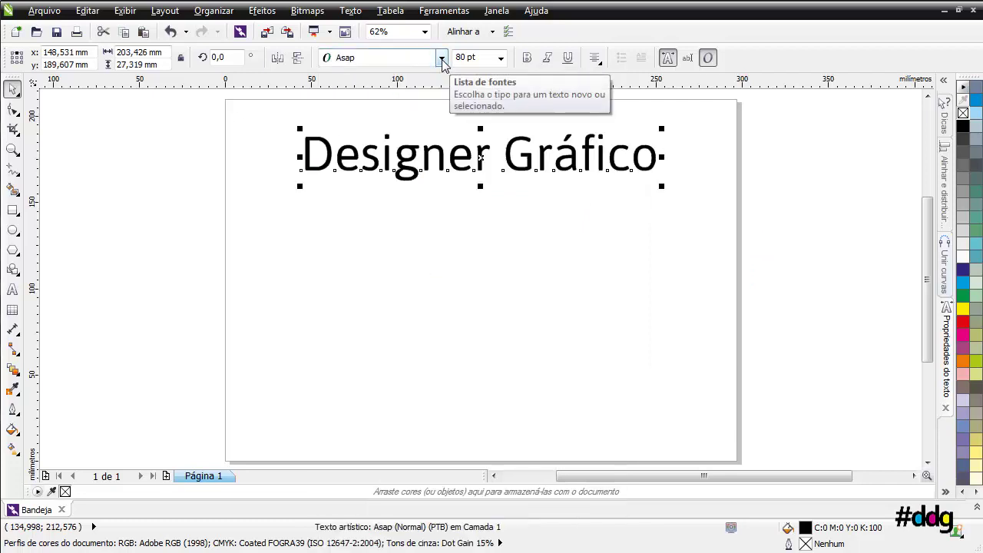
click(526, 57)
click(527, 58)
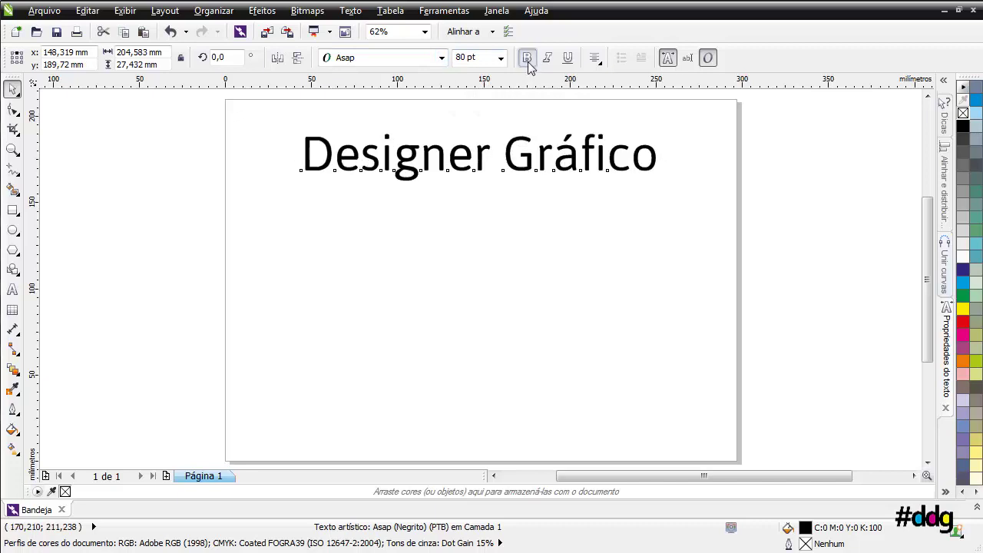
Step: Duplicate the text directly below the original and set the copy's font to Corbel
drag(481, 161, 484, 211)
right_click(484, 211)
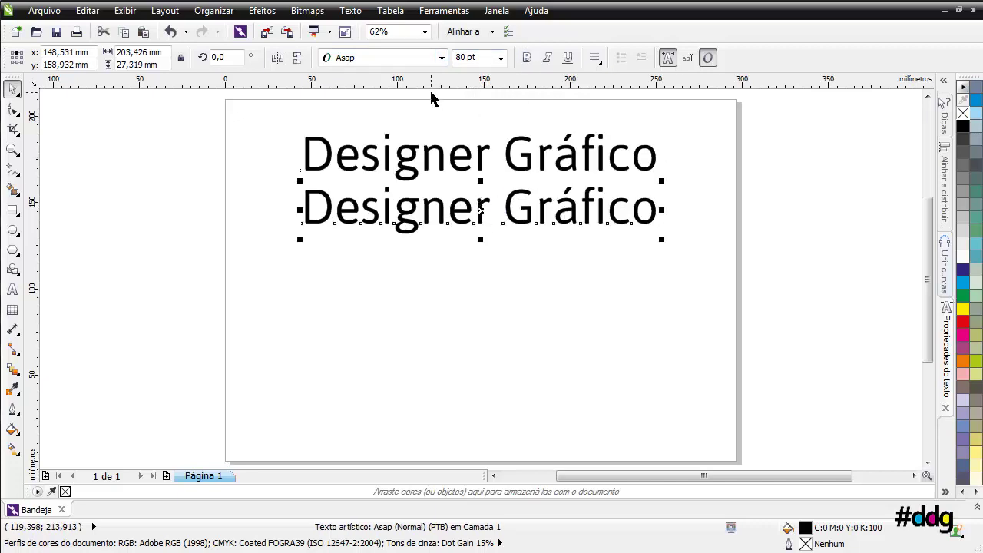
click(406, 61)
text(cor)
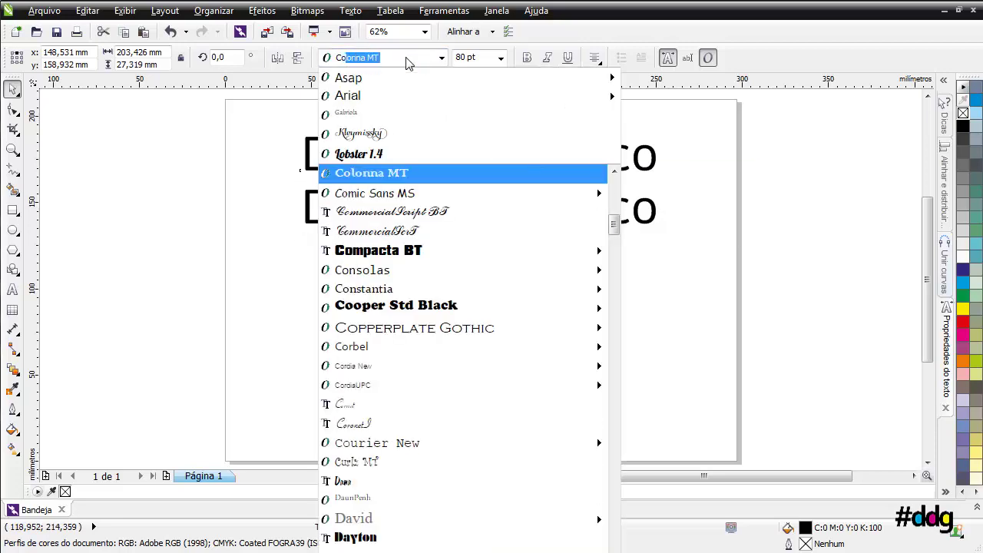
click(390, 175)
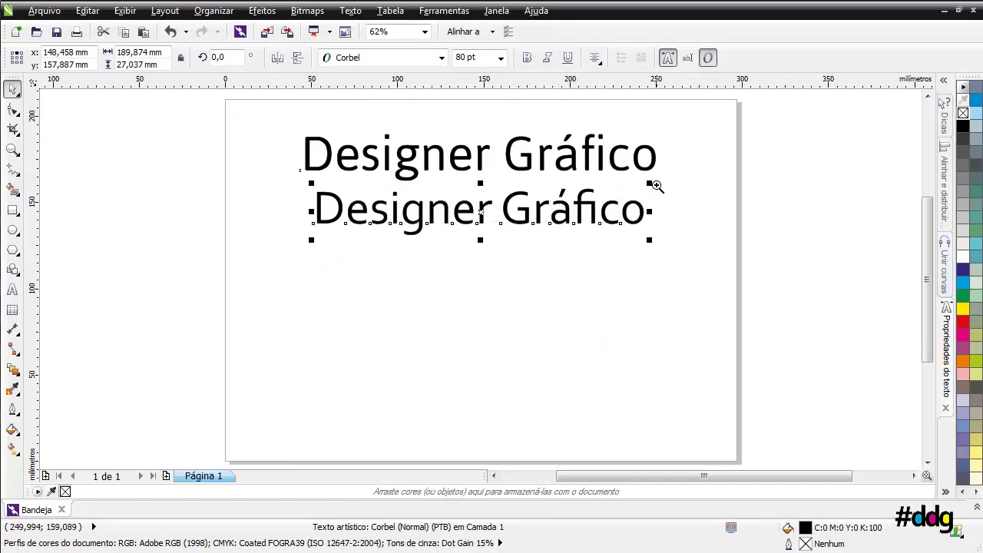
Step: Examine the "fi" letters of the Corbel text up close and compare them with the Asap text
drag(655, 182, 496, 250)
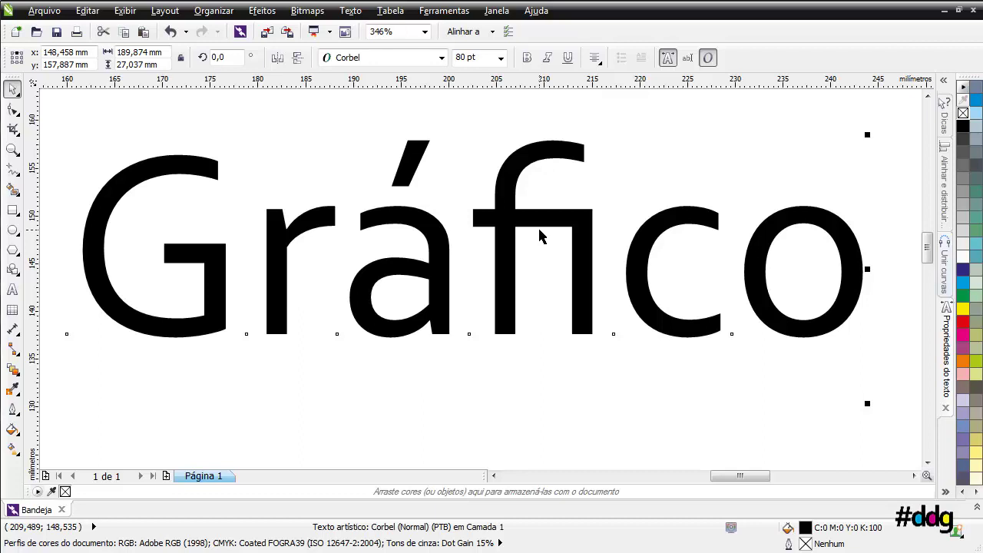
key(shift+F2)
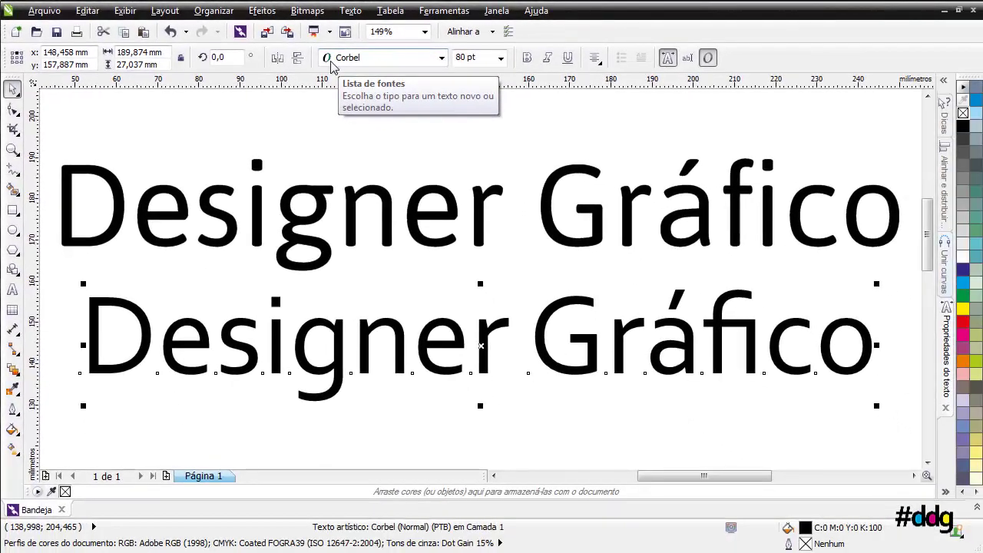
scroll(458, 143, down, 3)
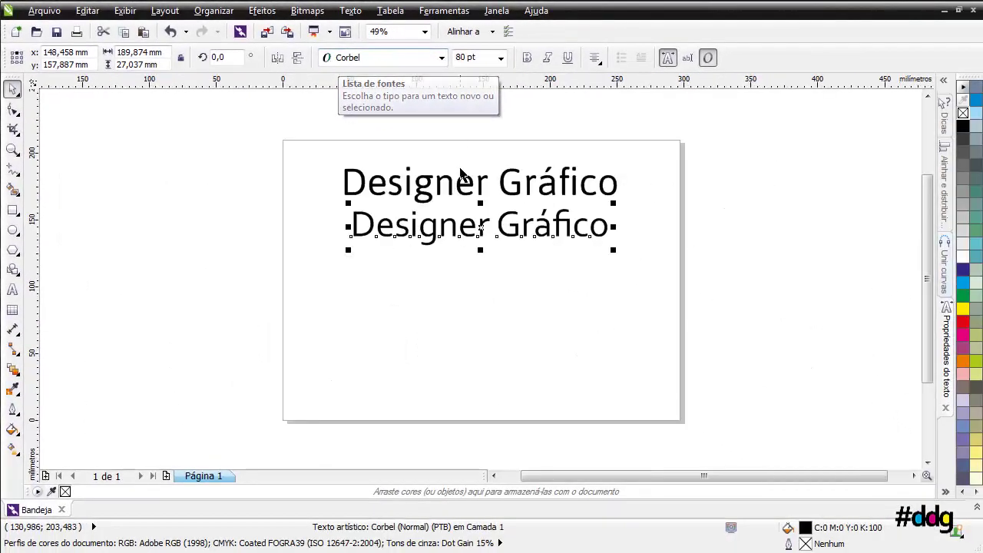
Step: Duplicate the Corbel text directly below itself as a third line
click(13, 150)
click(226, 58)
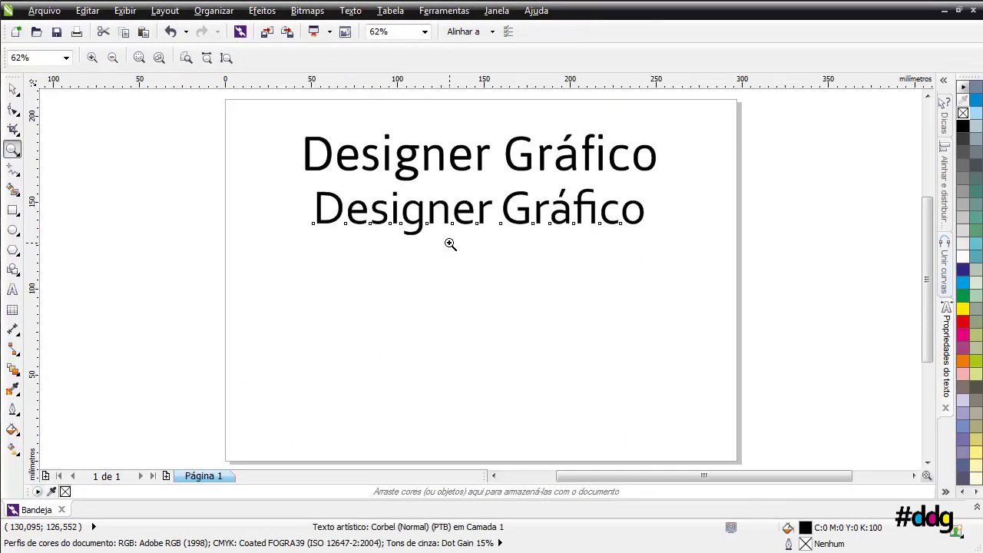
drag(218, 99, 750, 346)
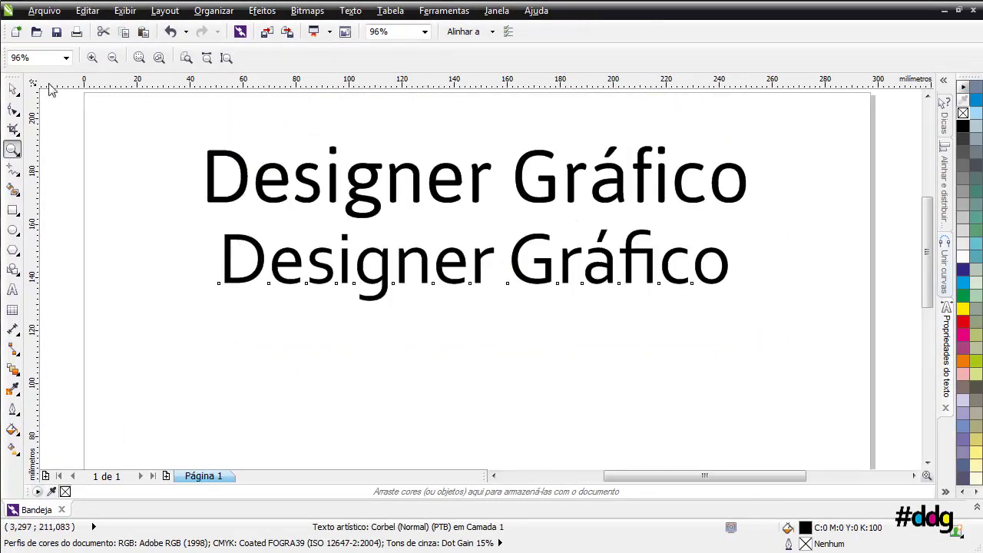
click(12, 89)
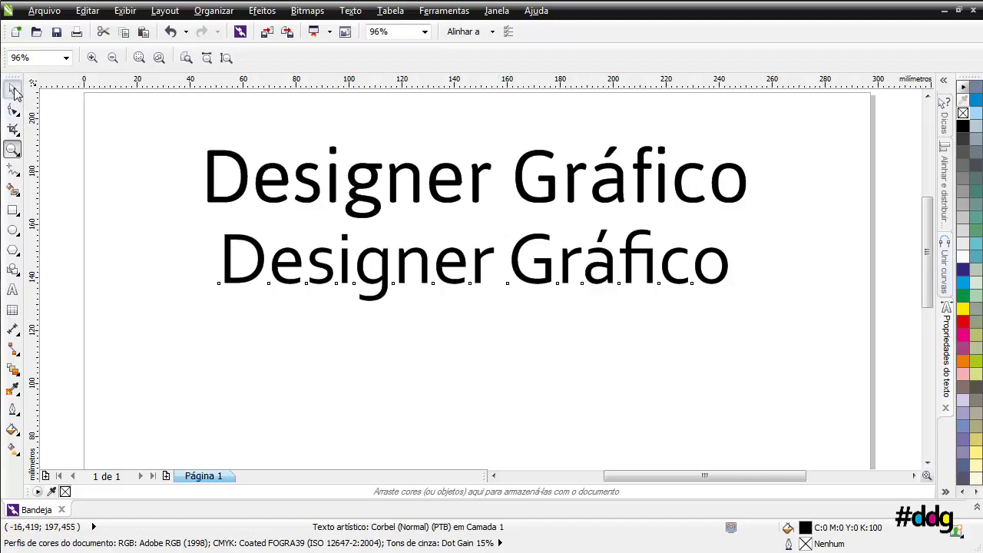
click(516, 253)
drag(478, 278, 478, 343)
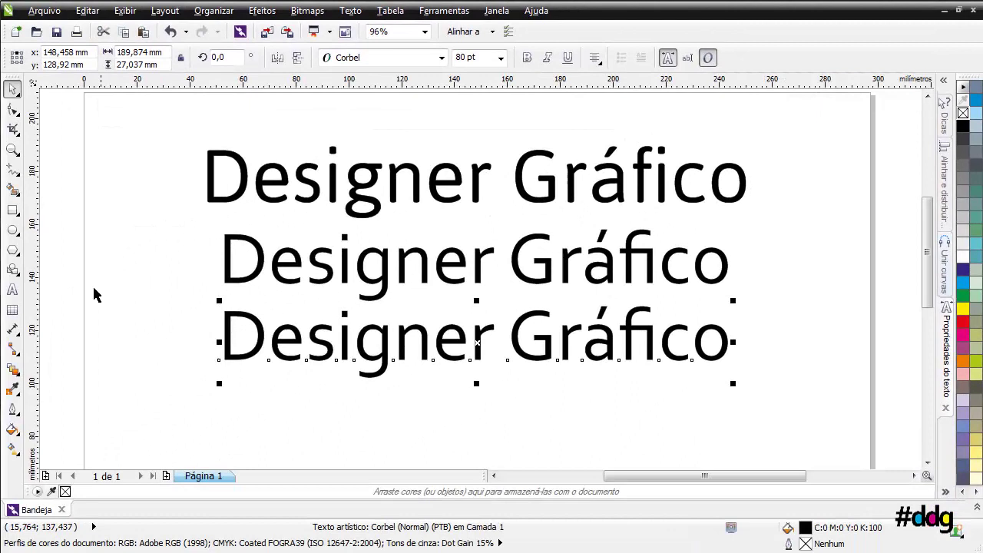
Step: Select the letters "fi" in the third line and bring up the character settings of the text properties
click(12, 290)
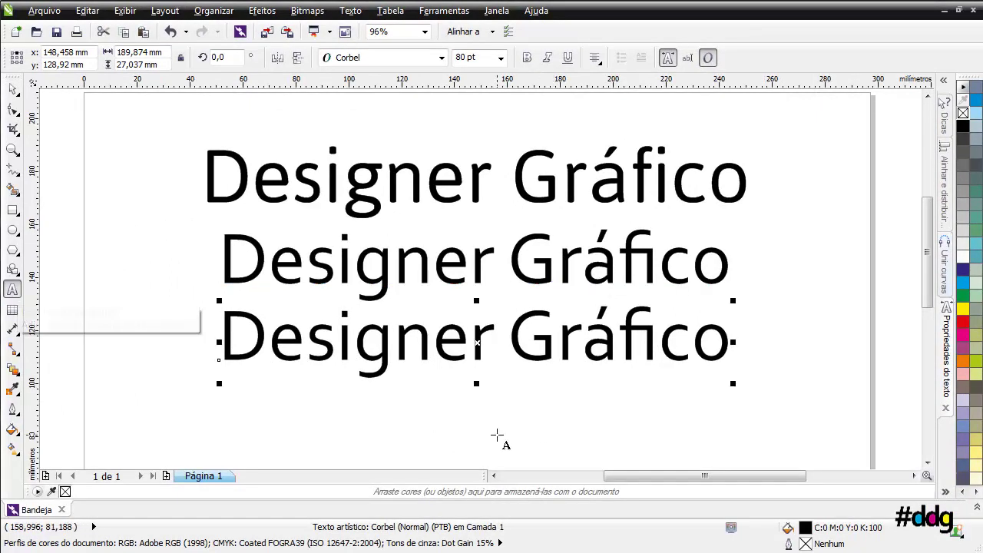
drag(621, 338, 656, 338)
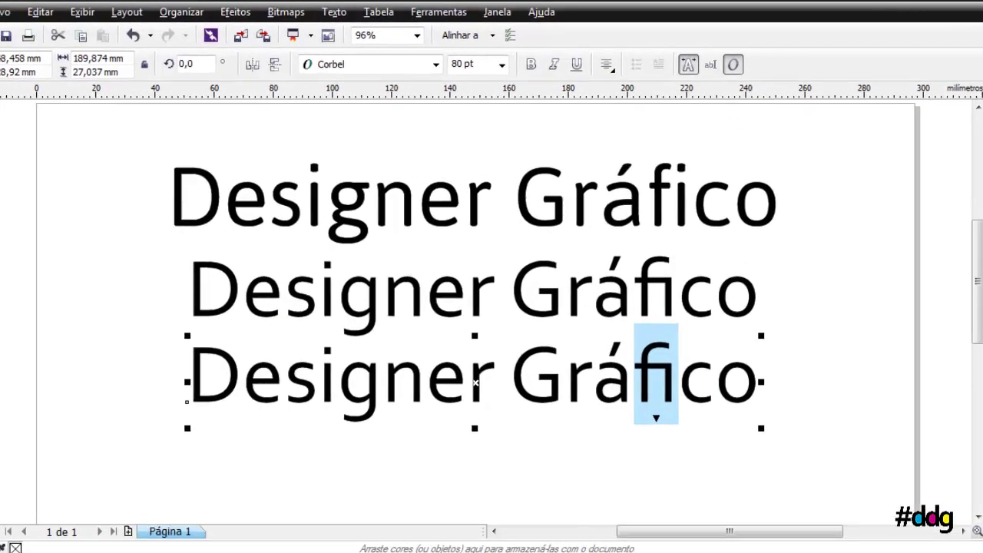
click(336, 13)
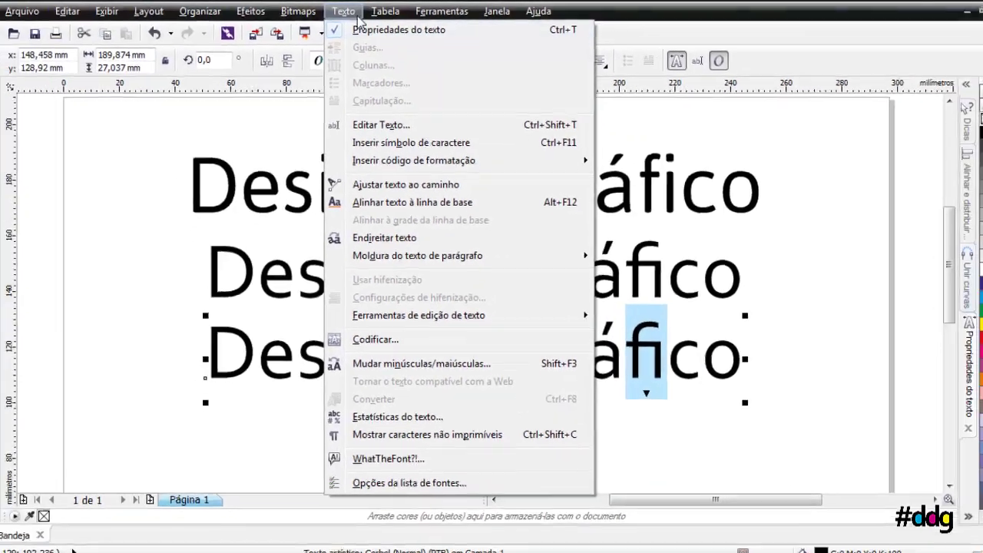
click(289, 16)
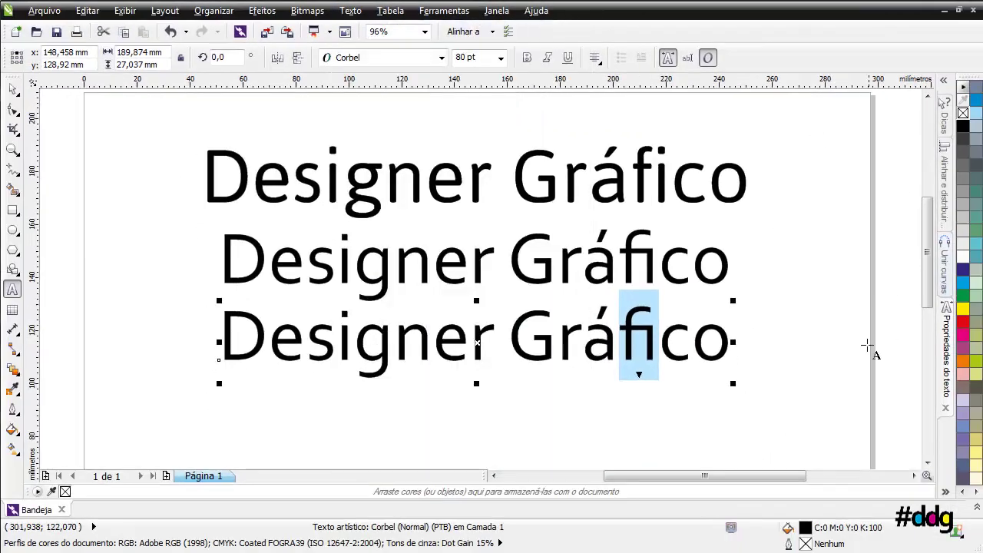
click(946, 351)
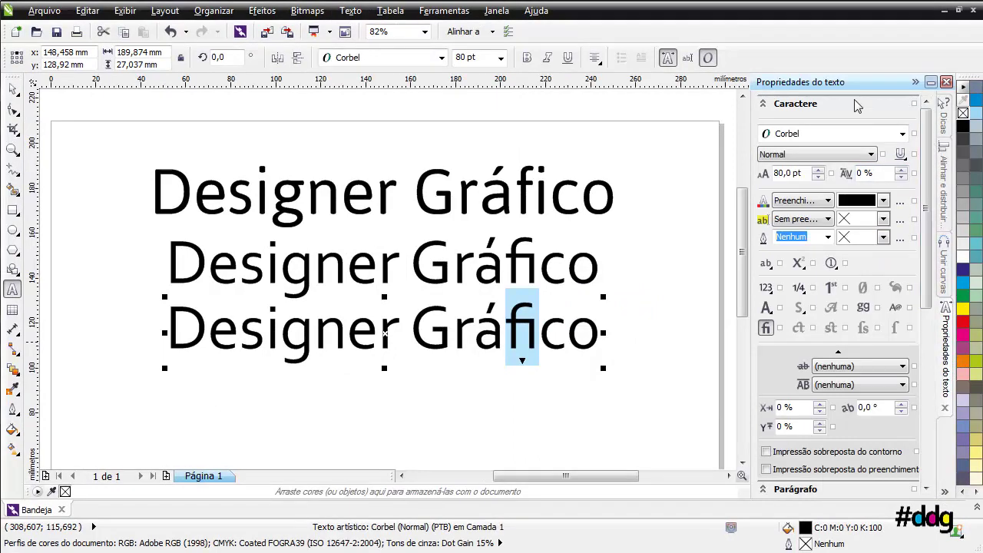
click(763, 105)
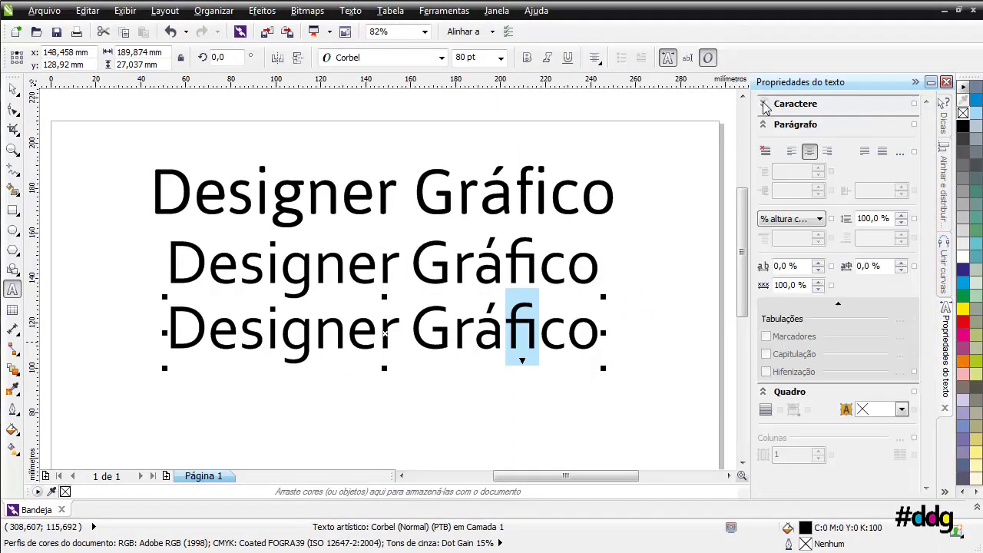
click(764, 104)
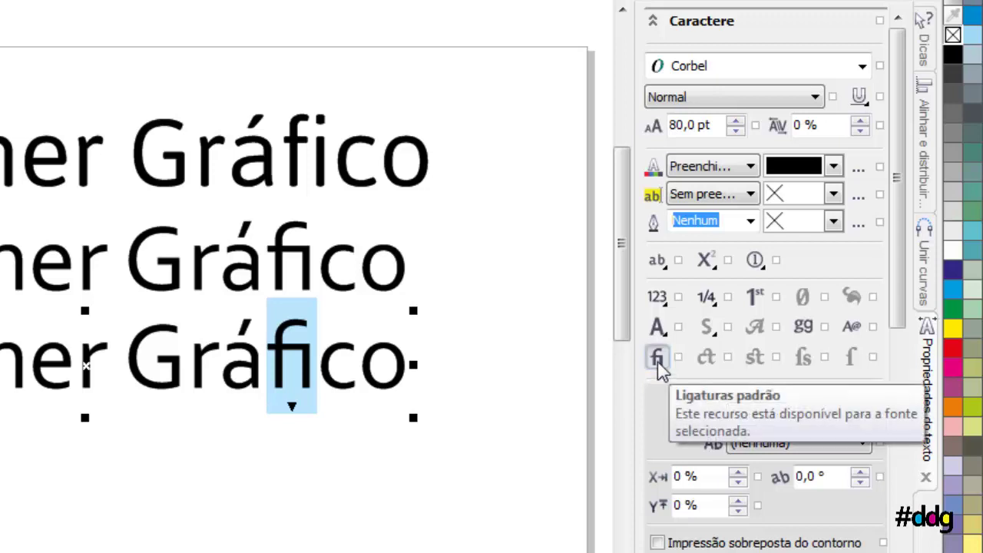
Step: Try switching standard ligatures off and back on twice for the selected "fi" to compare both forms
click(657, 360)
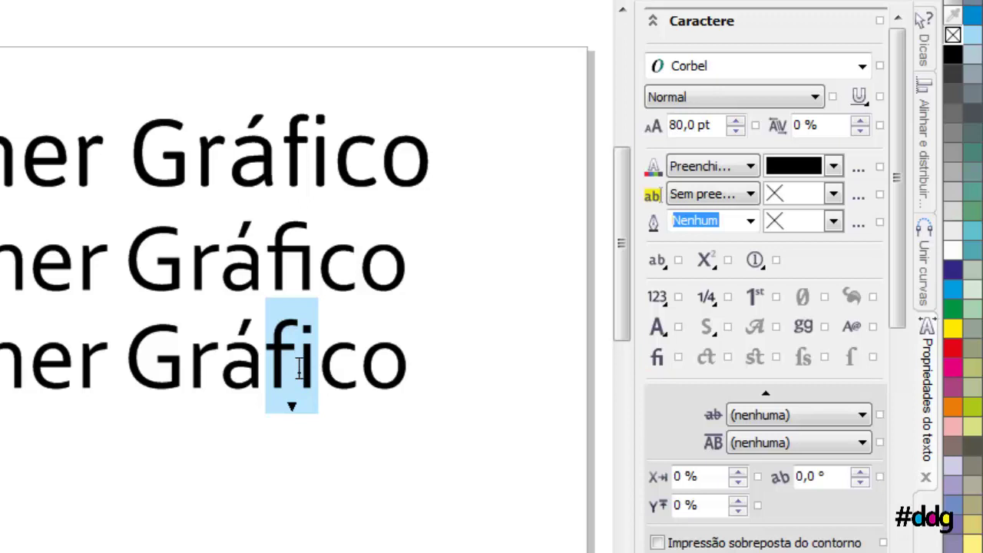
click(645, 366)
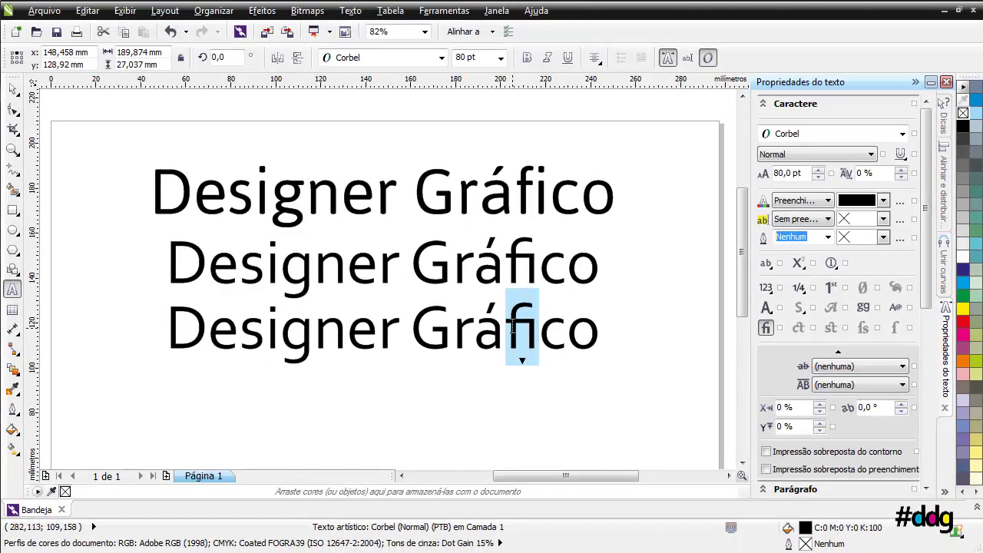
click(766, 329)
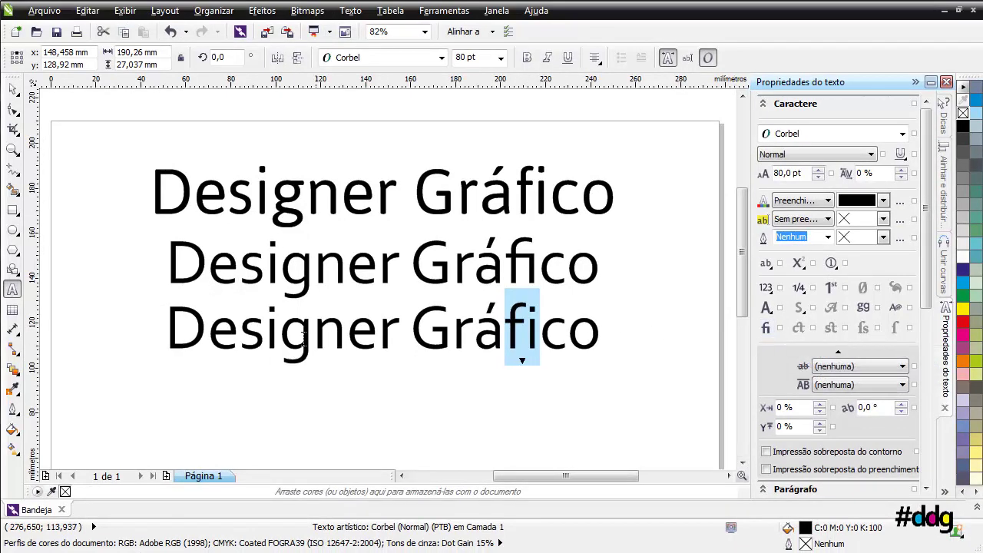
click(766, 331)
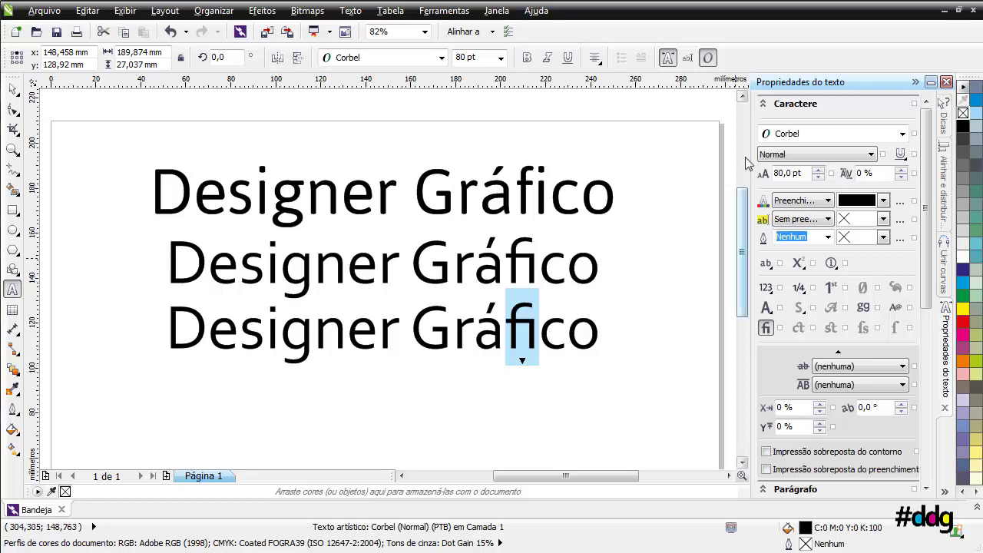
Step: Collapse the text properties and apply Remover Ligaturas padrão to "fi" in the third line from the on-canvas OpenType alternatives
click(915, 82)
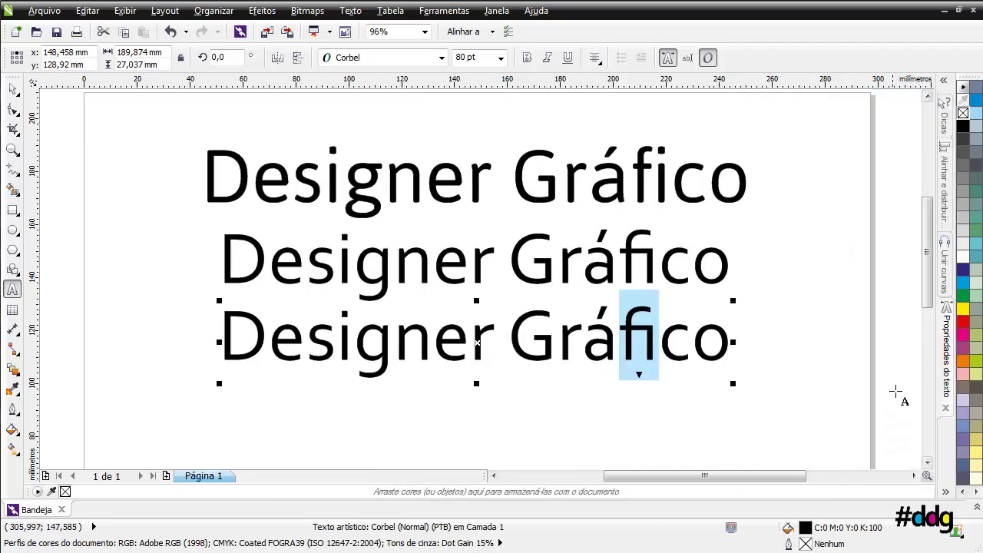
click(631, 341)
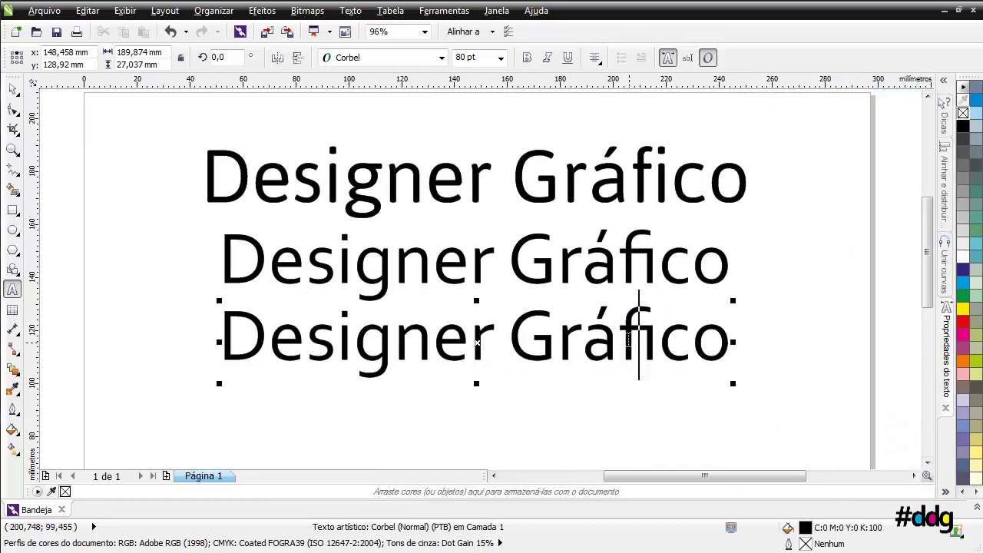
drag(620, 342, 659, 346)
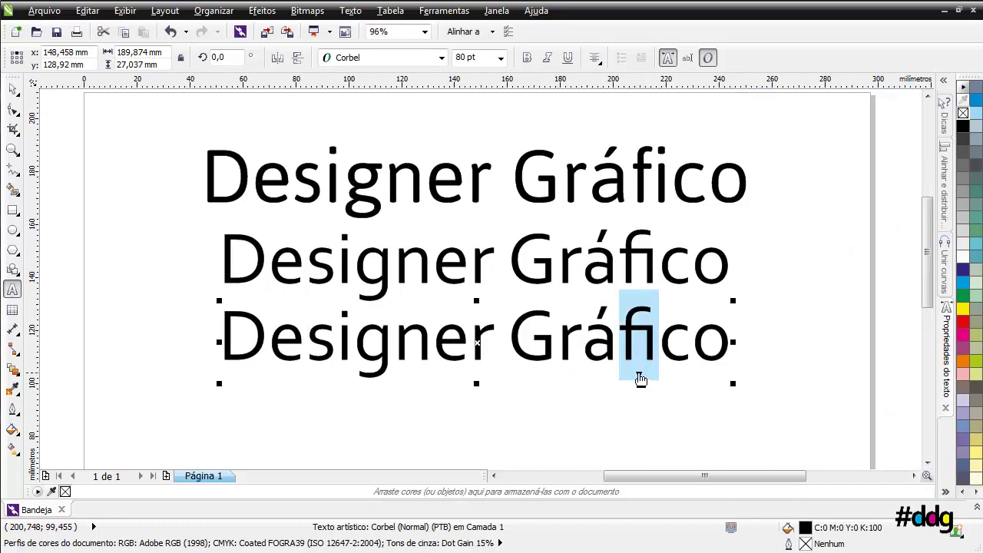
click(639, 376)
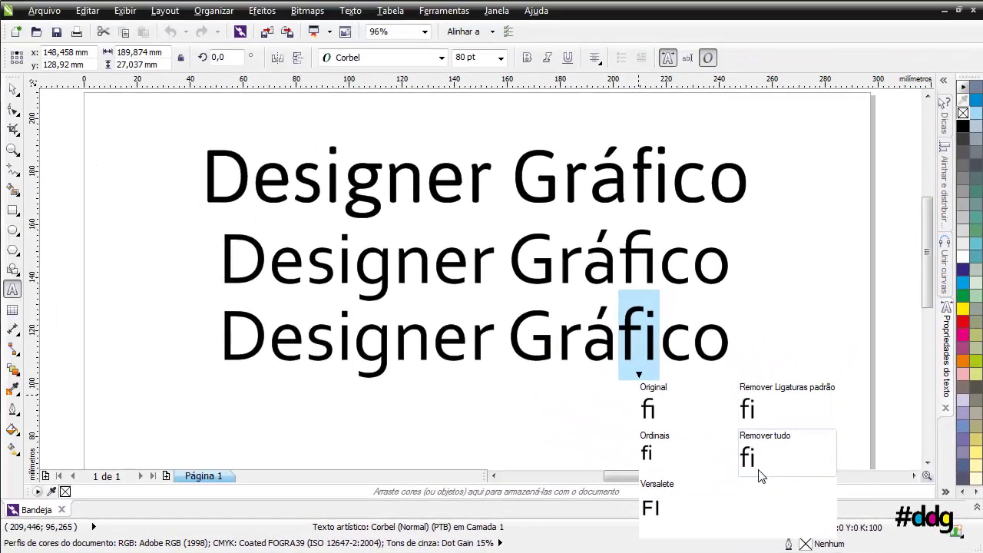
click(756, 409)
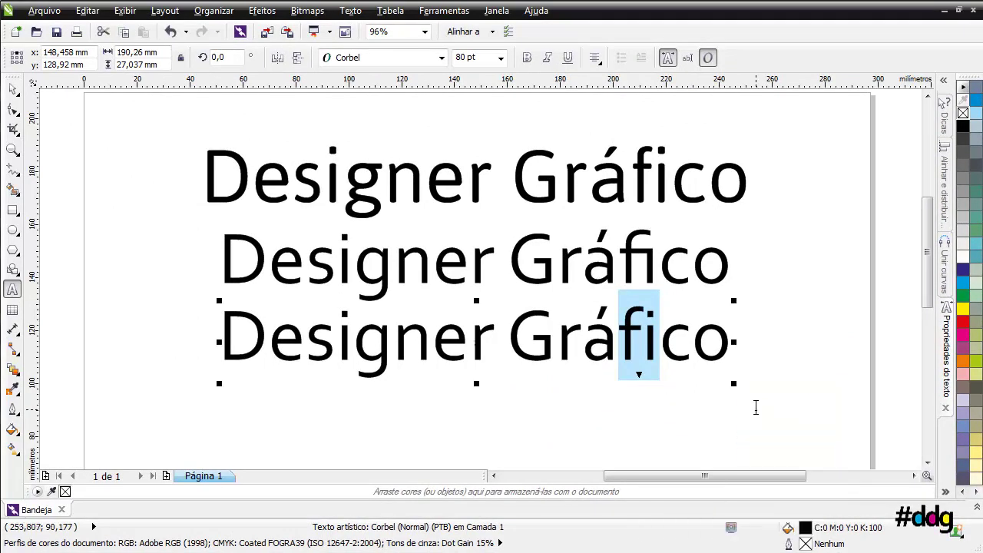
Step: Apply the on-canvas alternative Remover Ligaturas padrão to the letters "fi" in the second line, and deselect the text
drag(621, 269, 641, 288)
click(639, 297)
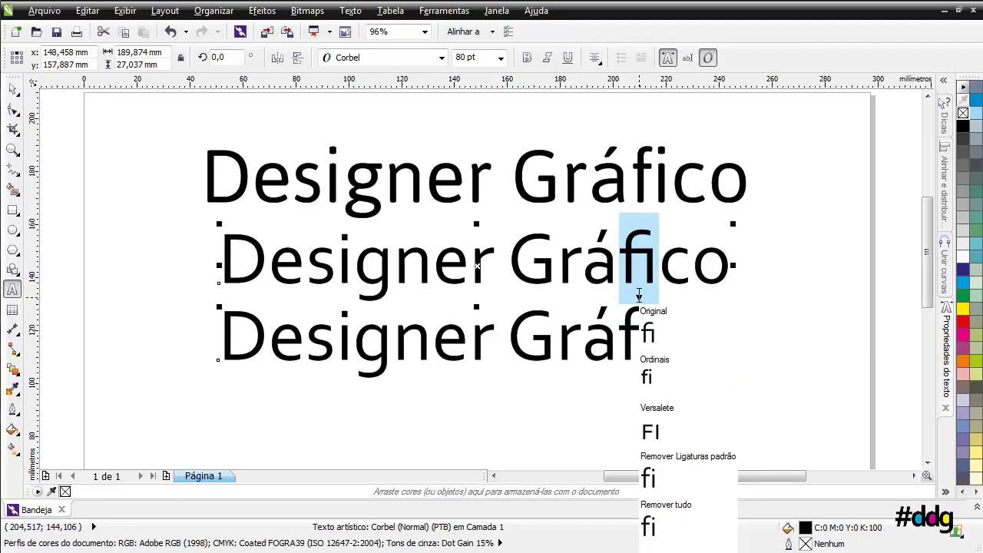
click(655, 480)
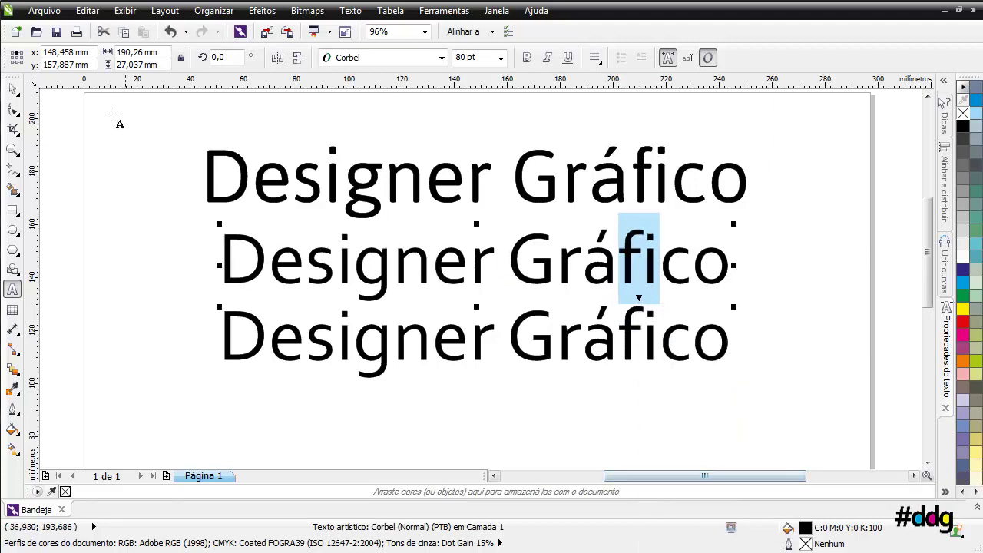
click(12, 89)
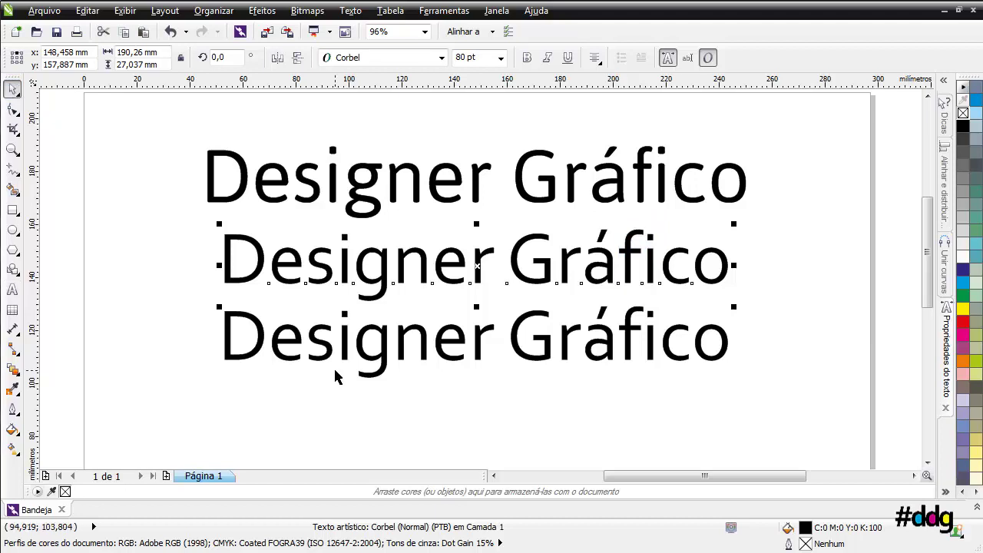
click(305, 418)
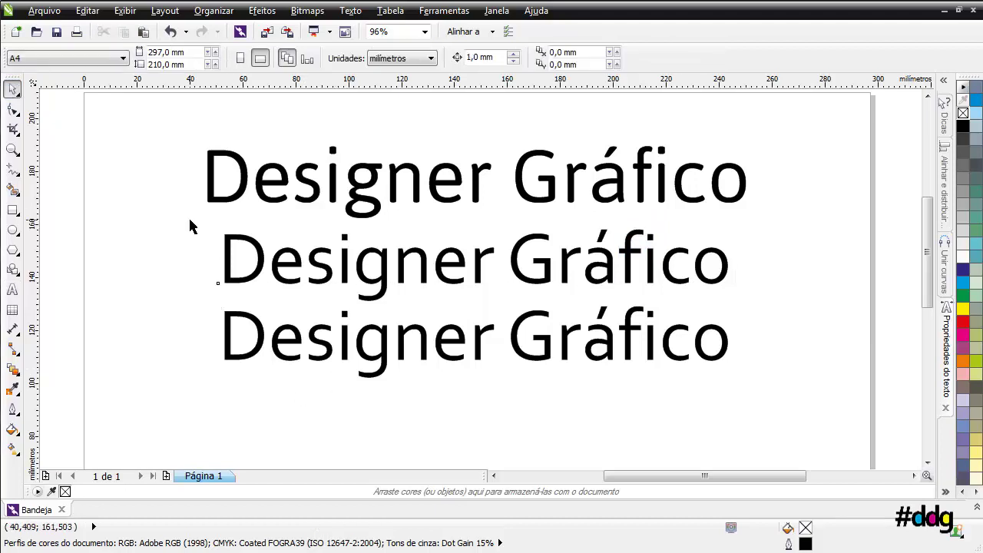
Step: Delete the third "Designer Gráfico" line, the lower of the two Corbel texts
key(F3)
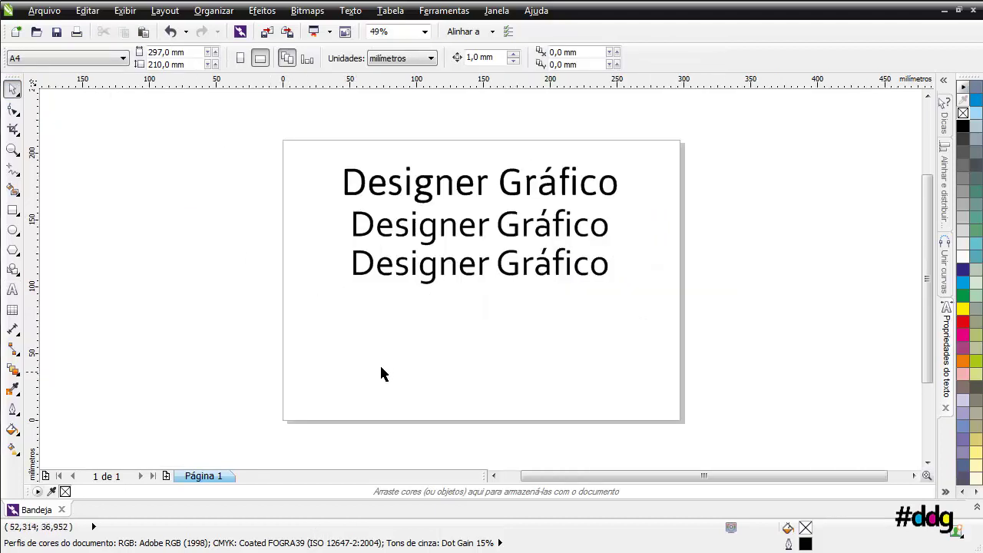
click(354, 231)
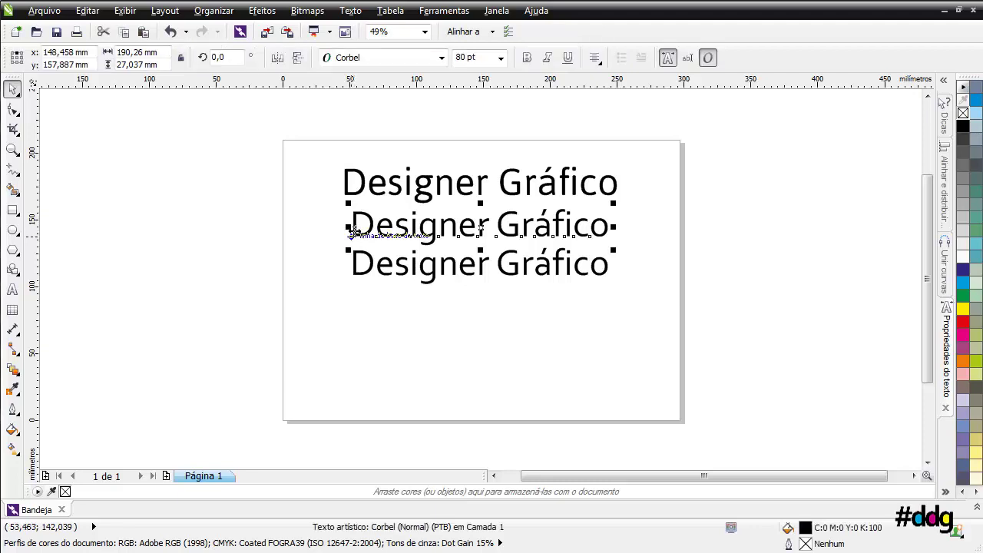
click(369, 263)
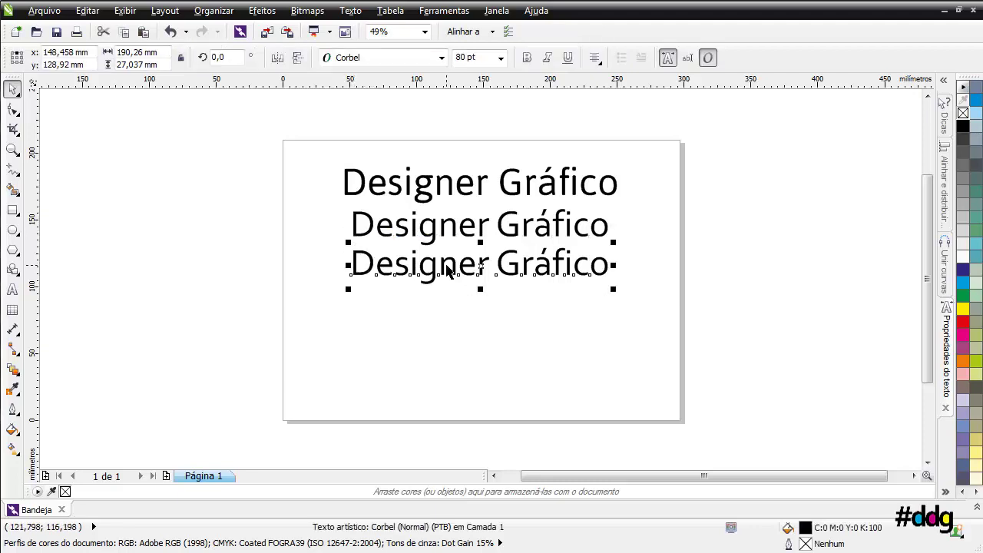
key(Delete)
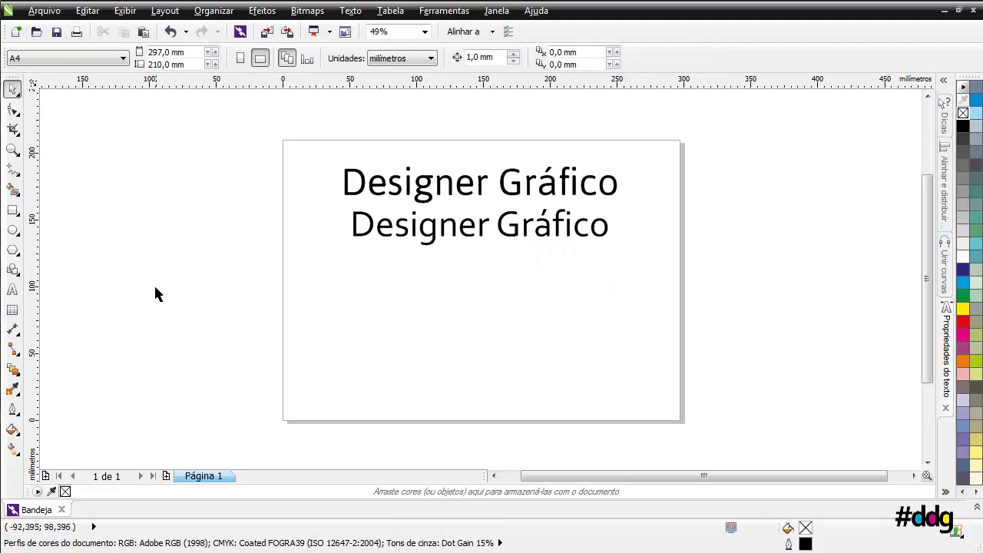
Step: Duplicate the Asap text below the Corbel line and set the copy's font to Lobster 1.4
click(366, 184)
drag(365, 185, 371, 307)
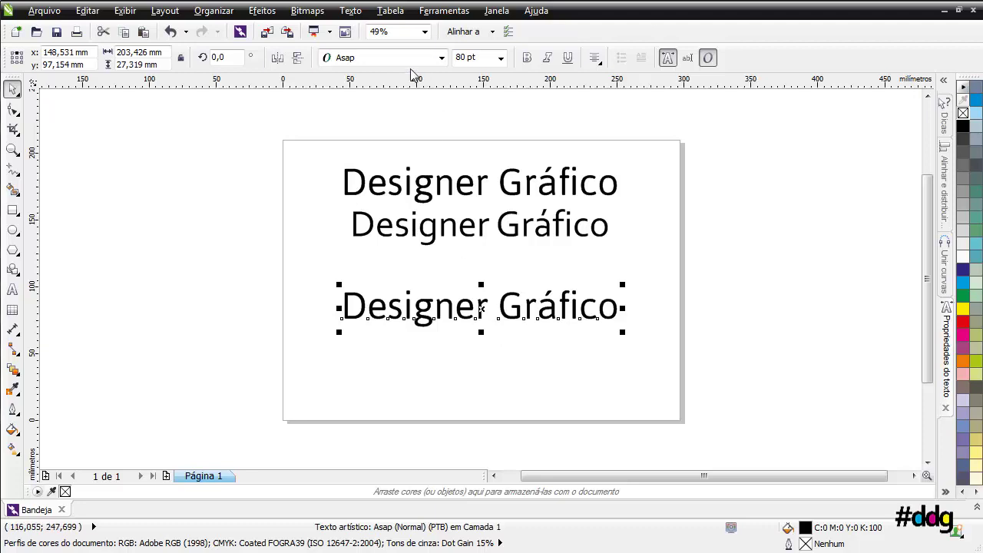
click(441, 59)
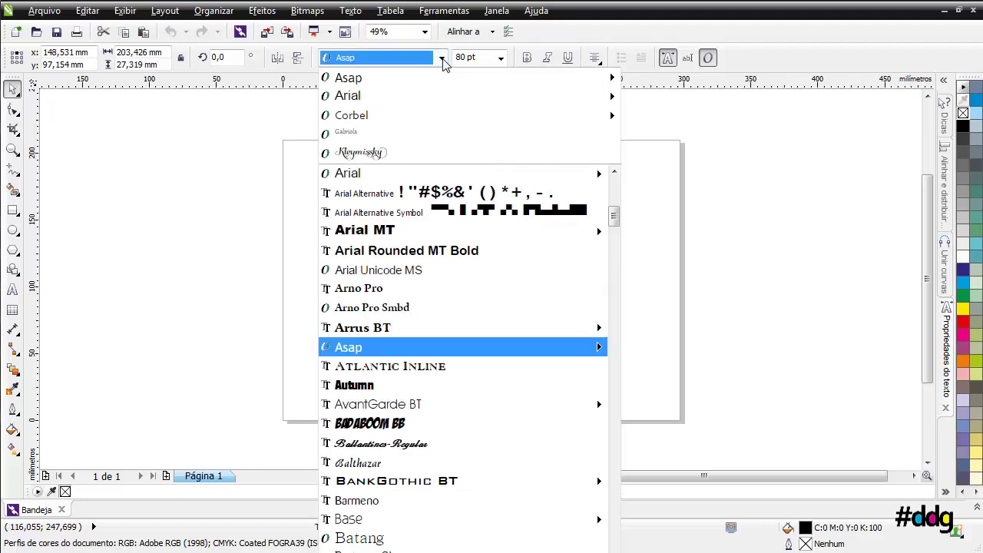
text(Lobster 1.4)
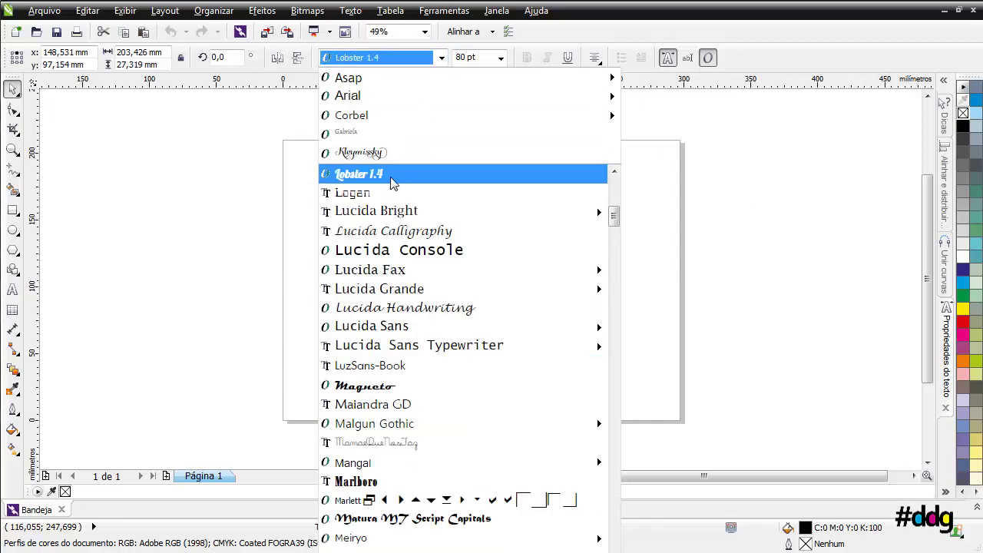
click(390, 178)
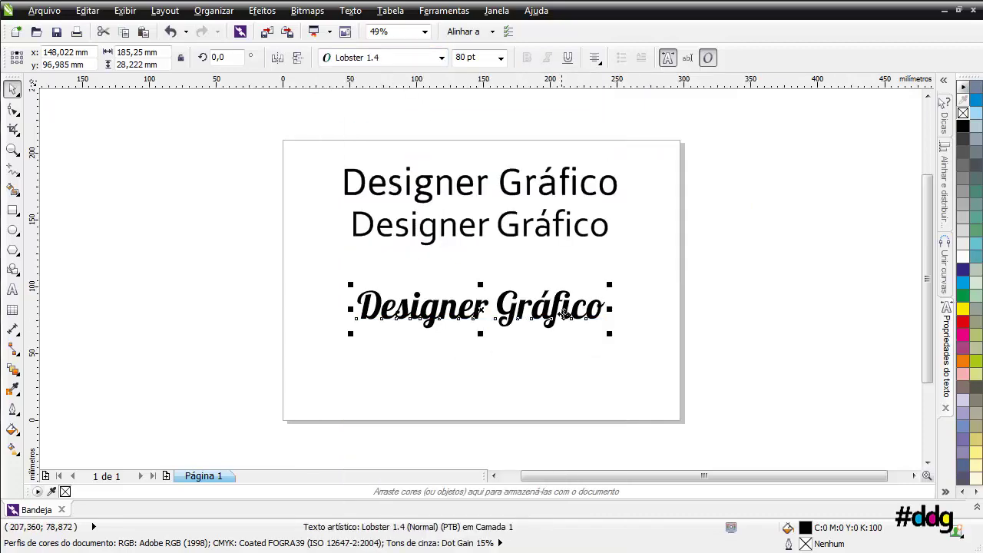
Step: Enlarge the Lobster 1.4 text proportionally around its center to about 96 pt, about 223 mm wide
drag(608, 285, 634, 272)
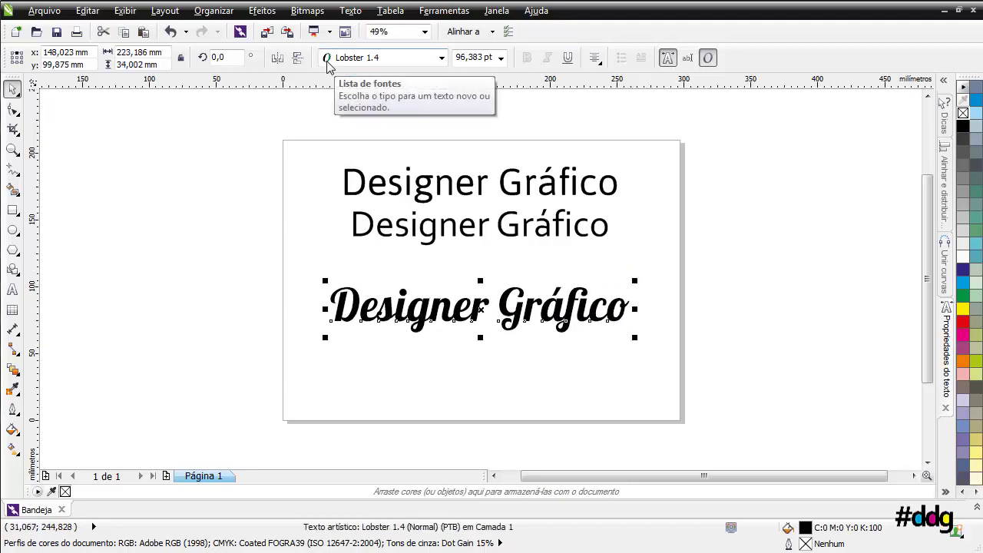
click(707, 59)
key(z)
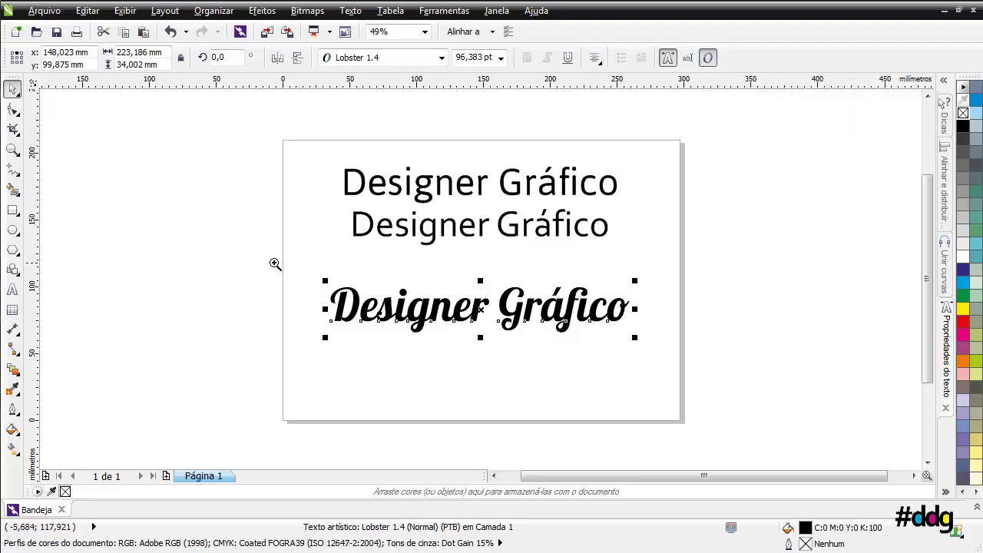
drag(275, 263, 686, 435)
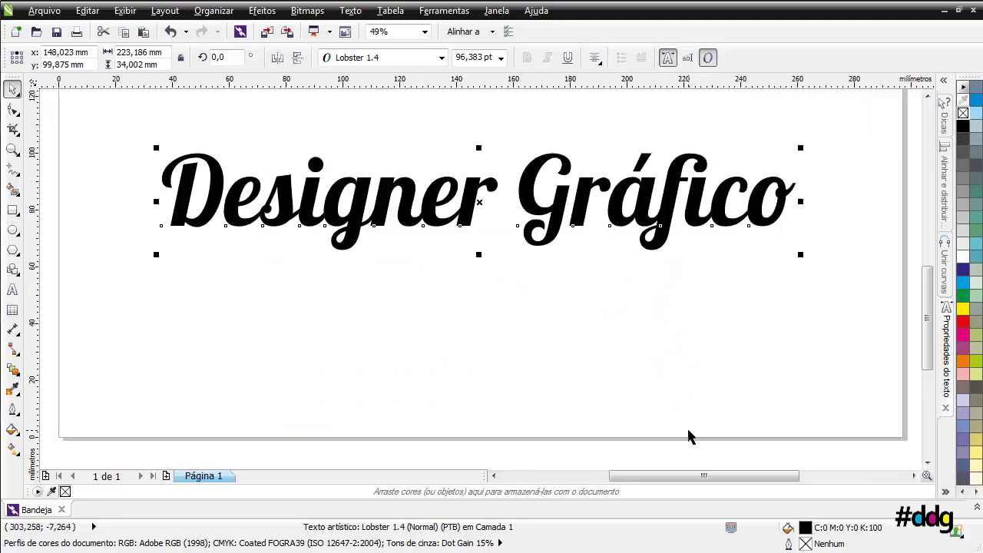
Step: Select the letters "De" in the Lobster text and preview their on-canvas OpenType alternatives
click(13, 289)
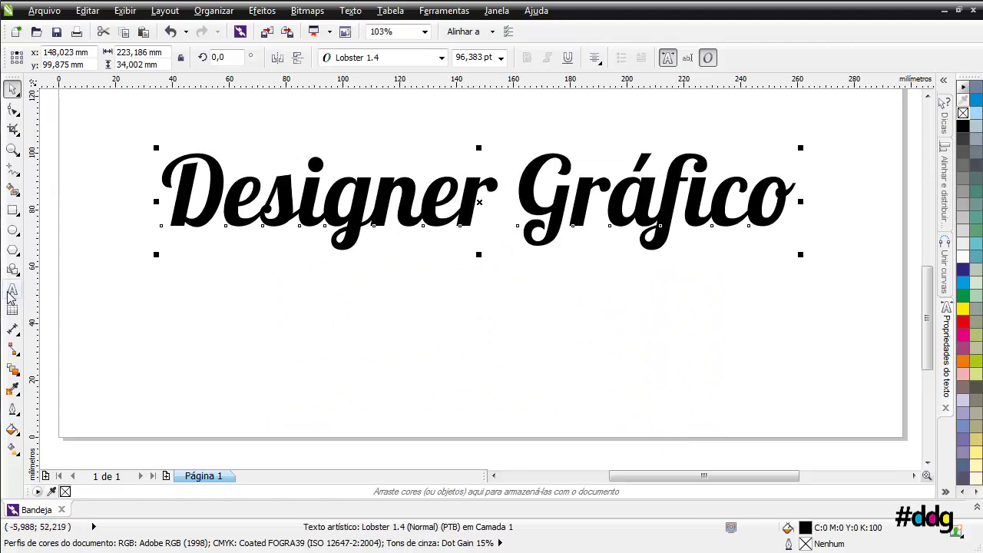
drag(162, 196, 249, 202)
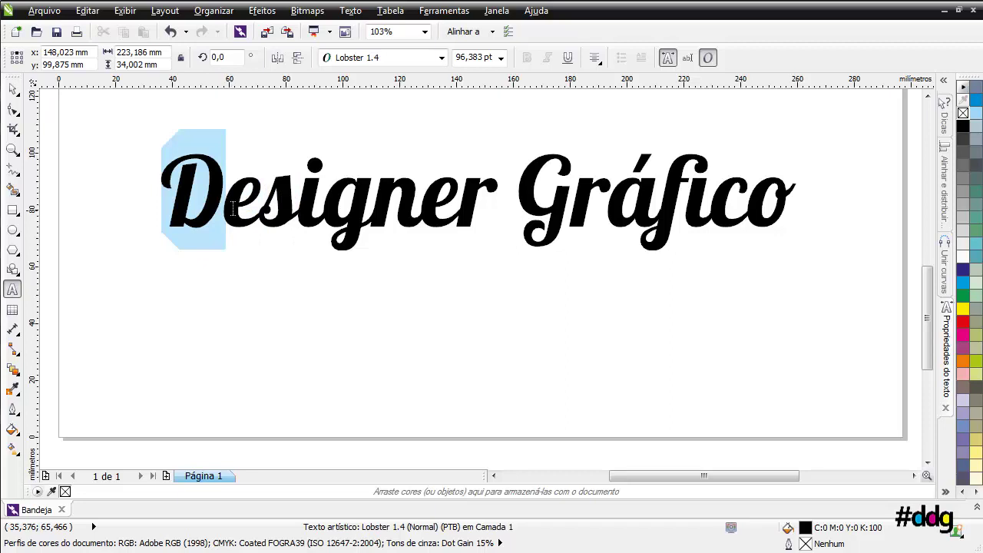
key(shift+Right)
click(211, 242)
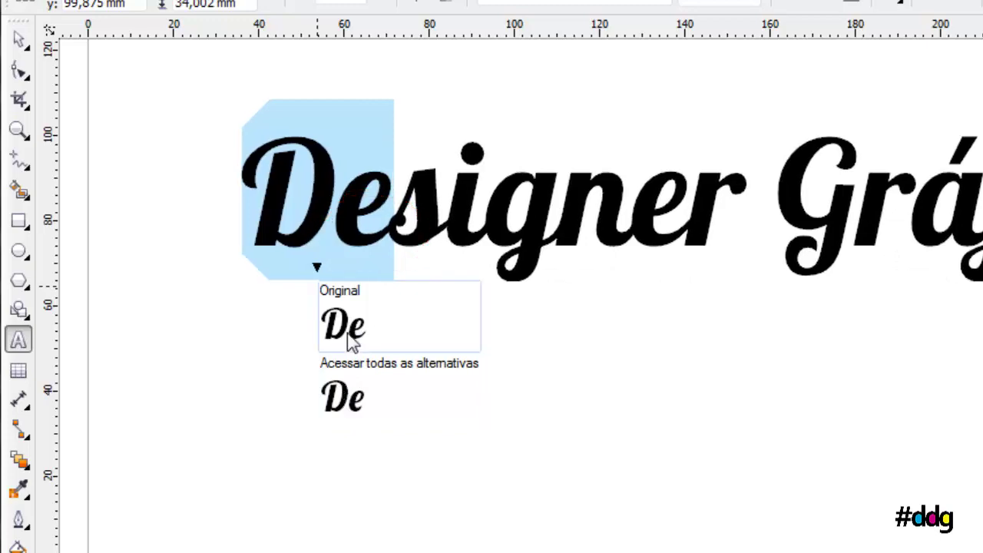
click(337, 224)
Step: Apply the OpenType alternative Acessar todas as alternativas to the word "Designer" in the Lobster text
drag(270, 207, 697, 215)
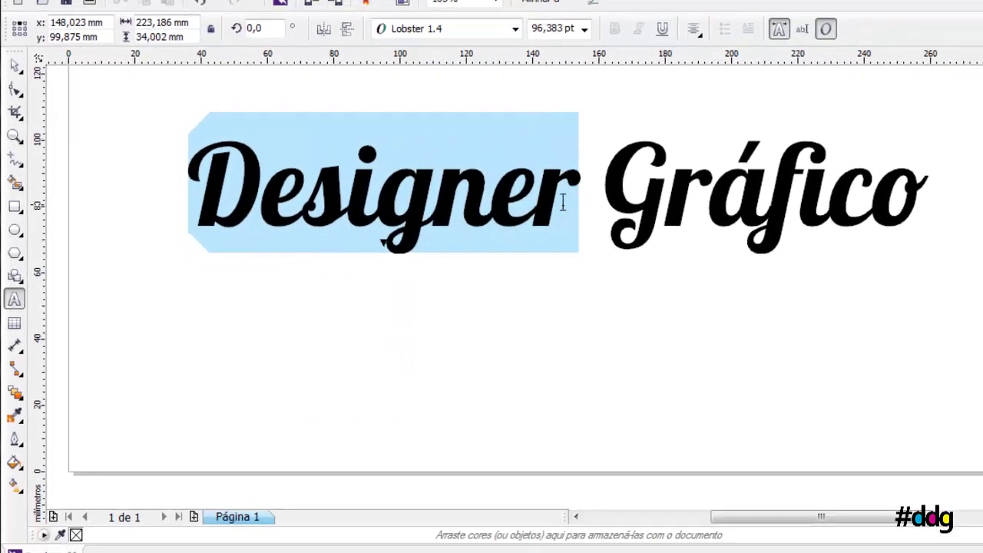
click(465, 257)
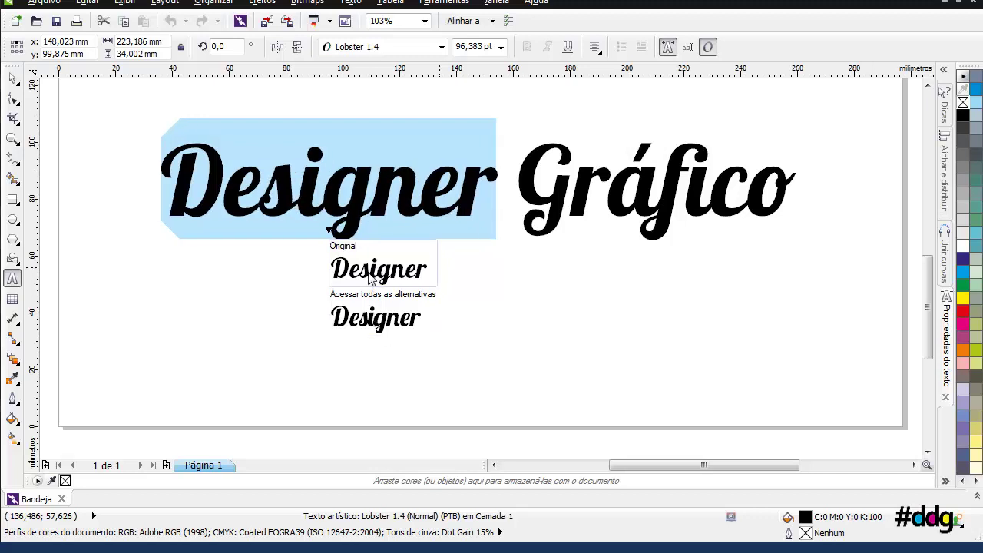
click(376, 314)
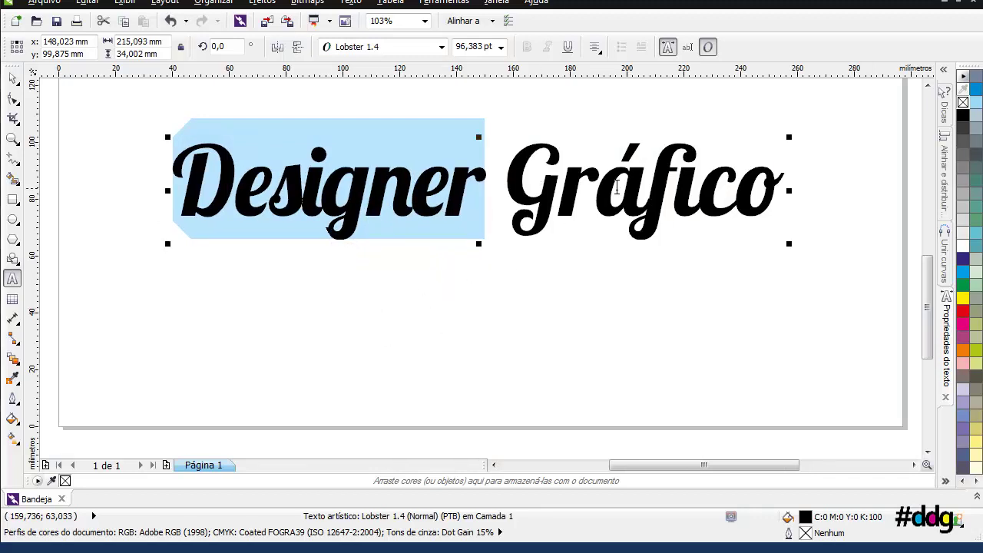
Step: Apply the OpenType option Remover tudo to the letters "fi" in the Lobster text
click(645, 188)
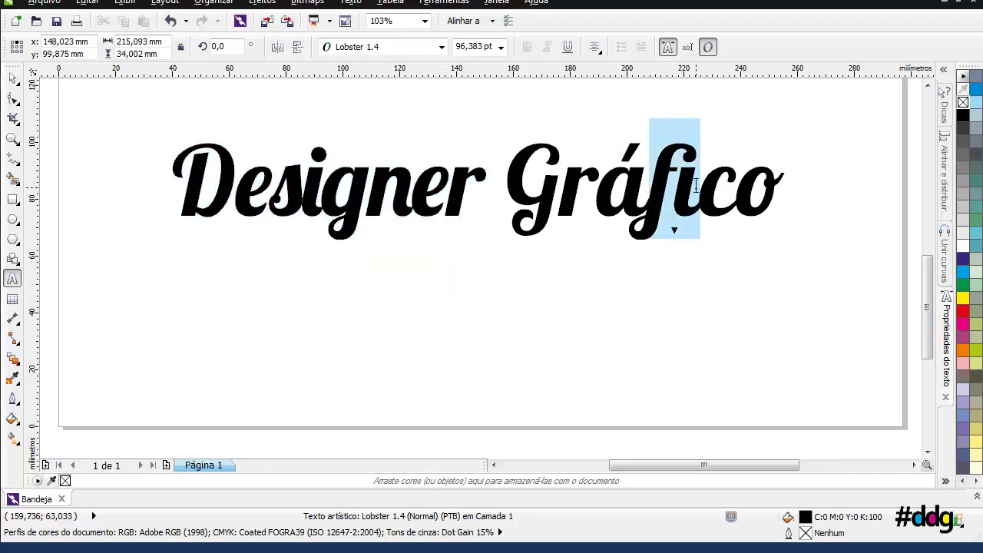
click(673, 227)
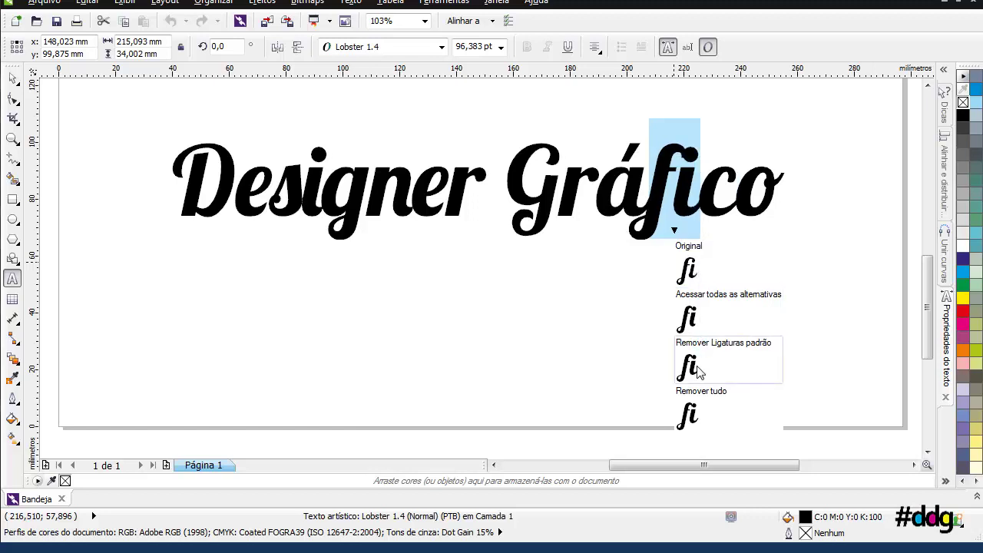
click(695, 418)
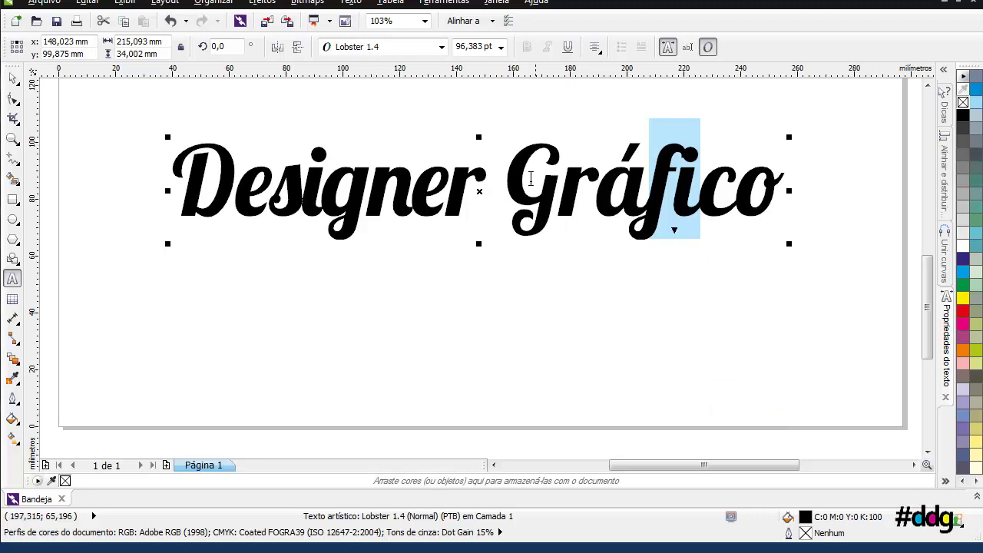
Step: Apply the OpenType alternative Remover Ligaturas padrão to the whole word "Gráfico" in the Lobster text
drag(507, 183, 767, 184)
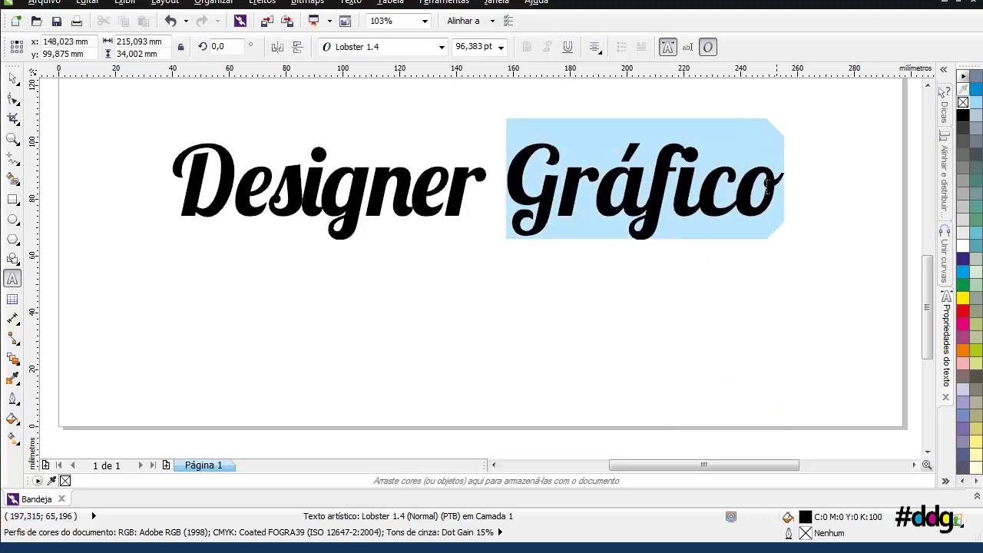
click(649, 236)
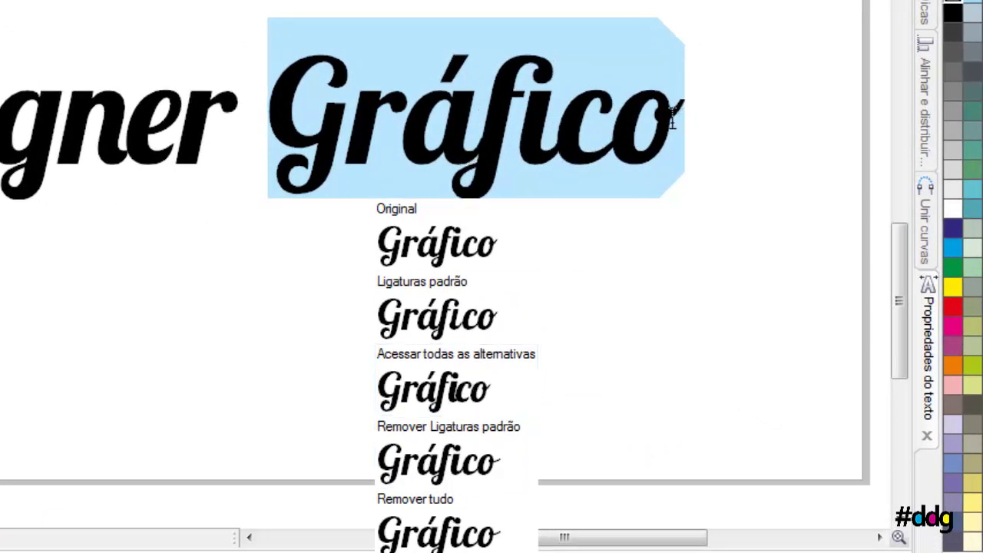
click(463, 473)
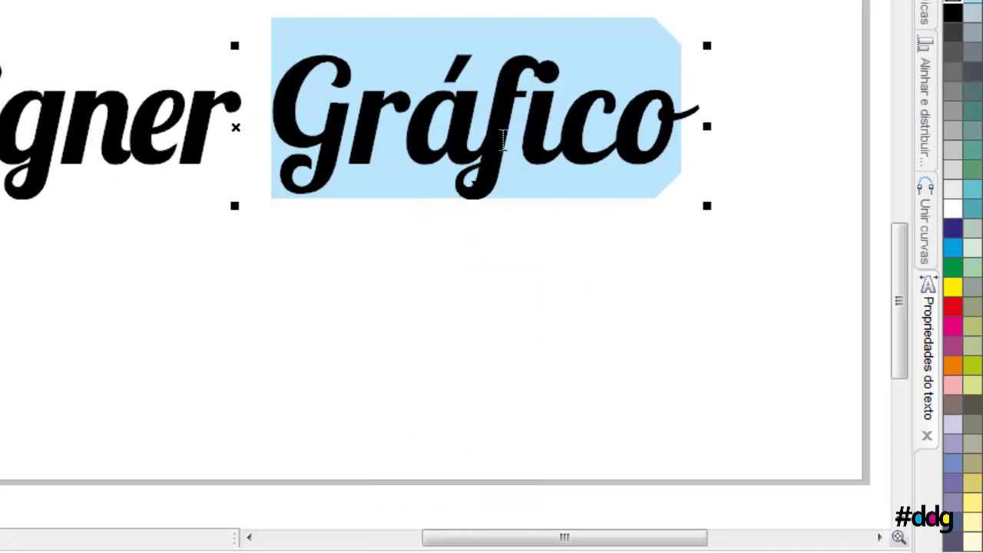
Step: Shift the character nodes of "ico" in the Lobster text slightly right, about 3 %, to separate the "i" from the "f"
key(F10)
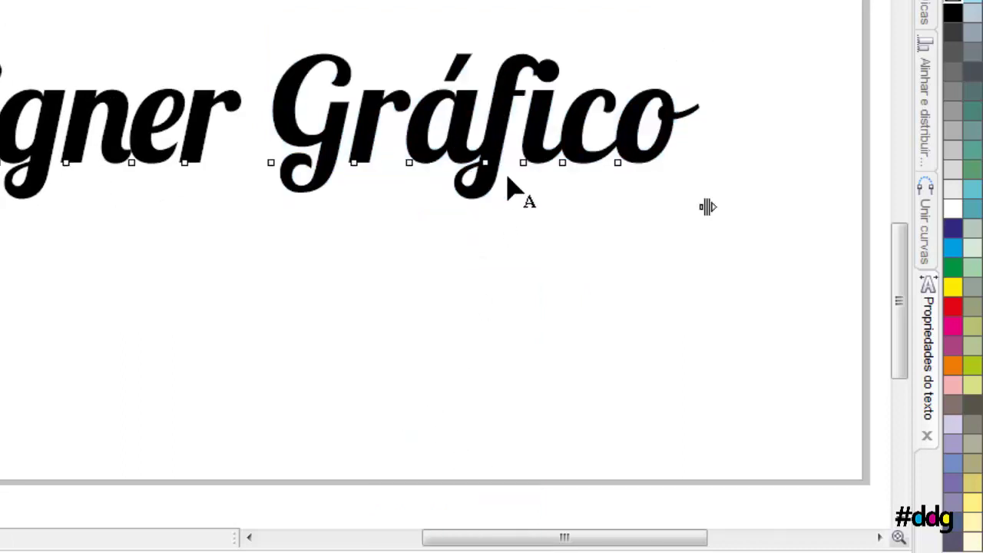
drag(505, 178, 628, 142)
key(Right)
key(Right)
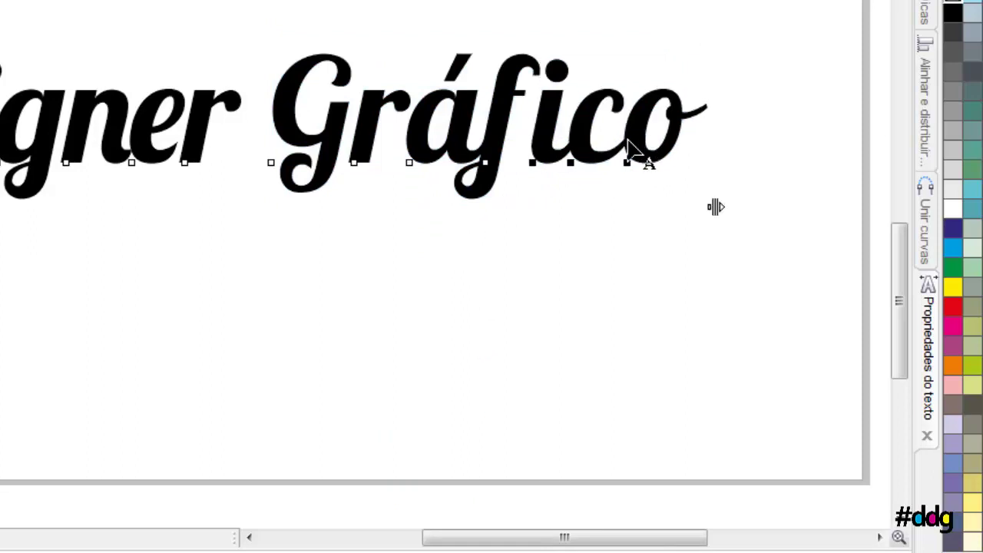
key(Left)
key(Right)
key(Left)
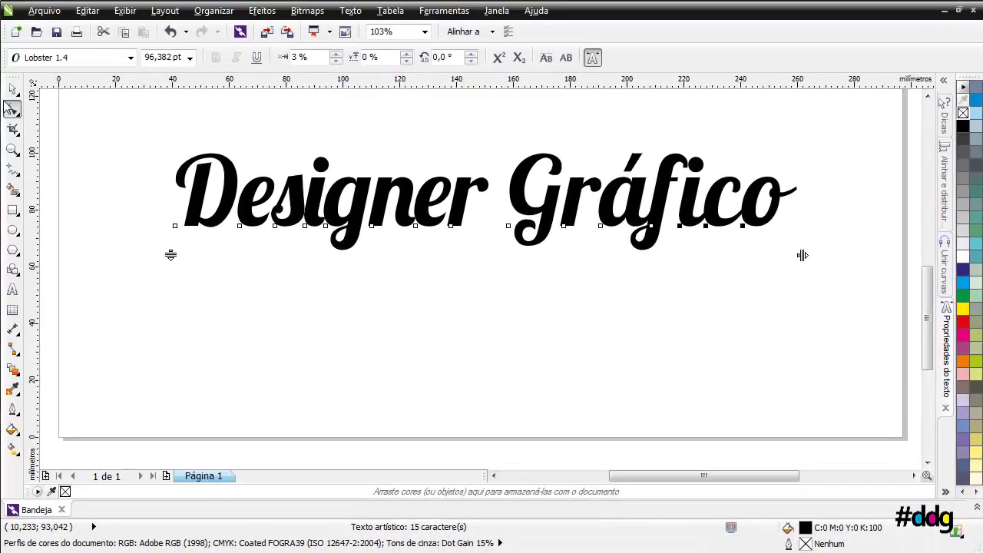
Step: Move the Lobster text up so it sits just beneath the Corbel text
click(14, 90)
drag(490, 202, 490, 148)
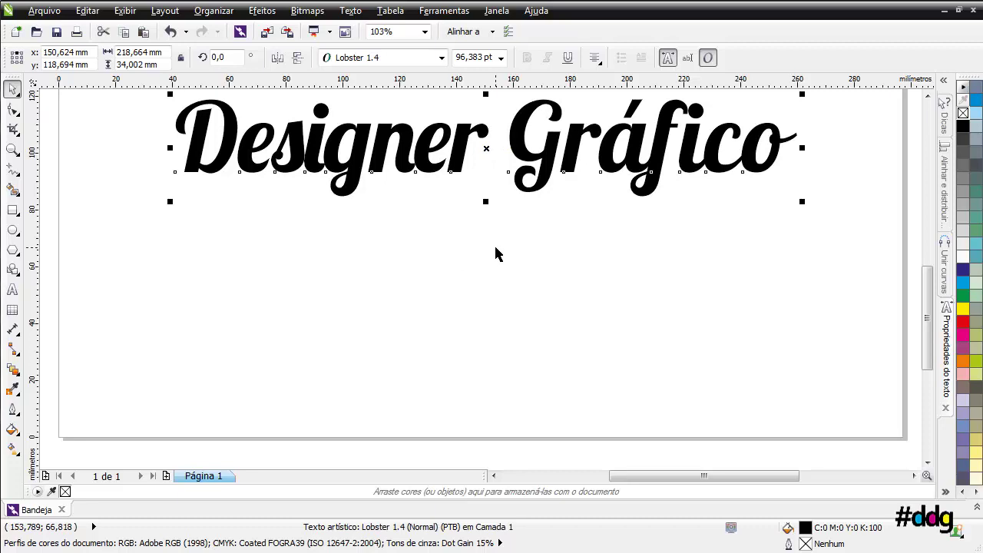
scroll(495, 253, up, 2)
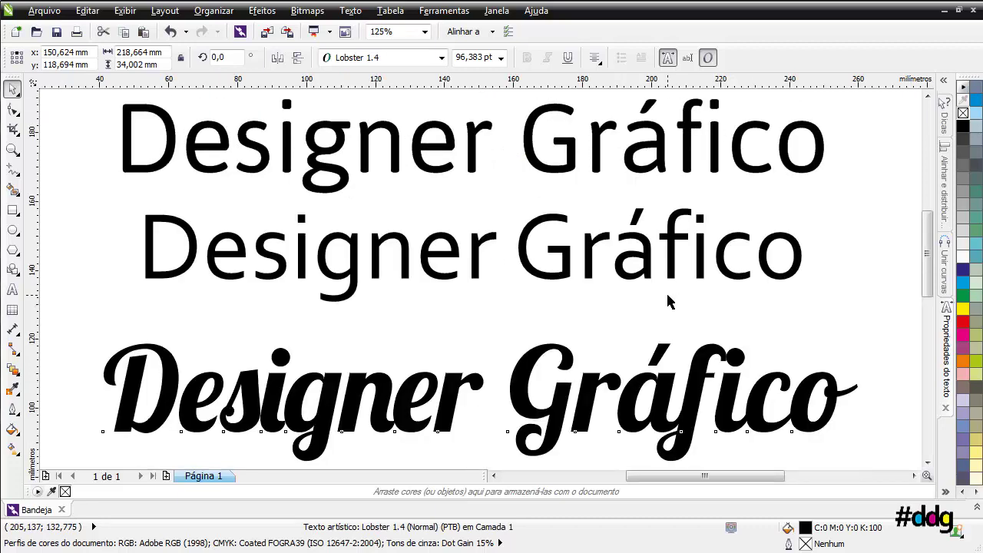
scroll(669, 300, down, 3)
click(464, 332)
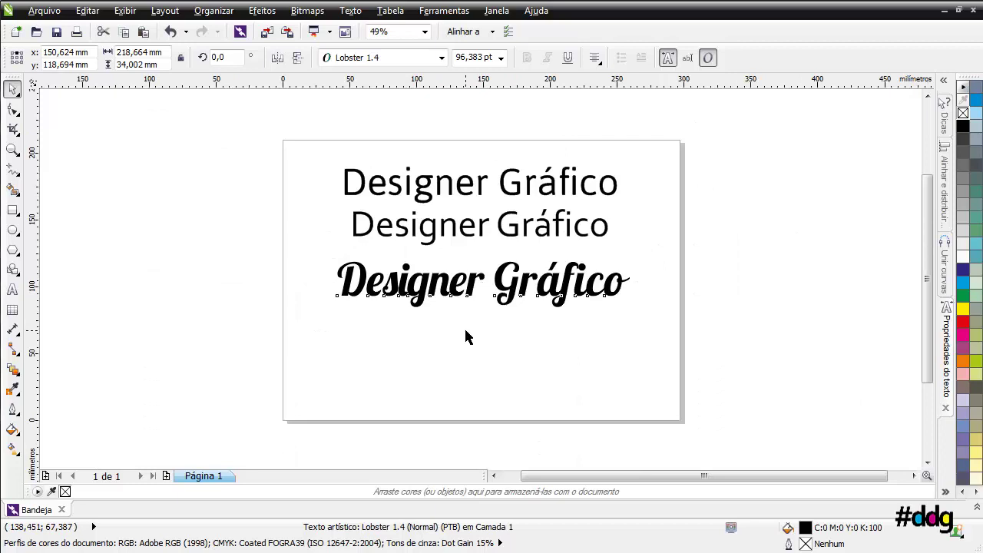
Step: Place two copies of the Asap text below the Lobster text, one under the other
click(12, 291)
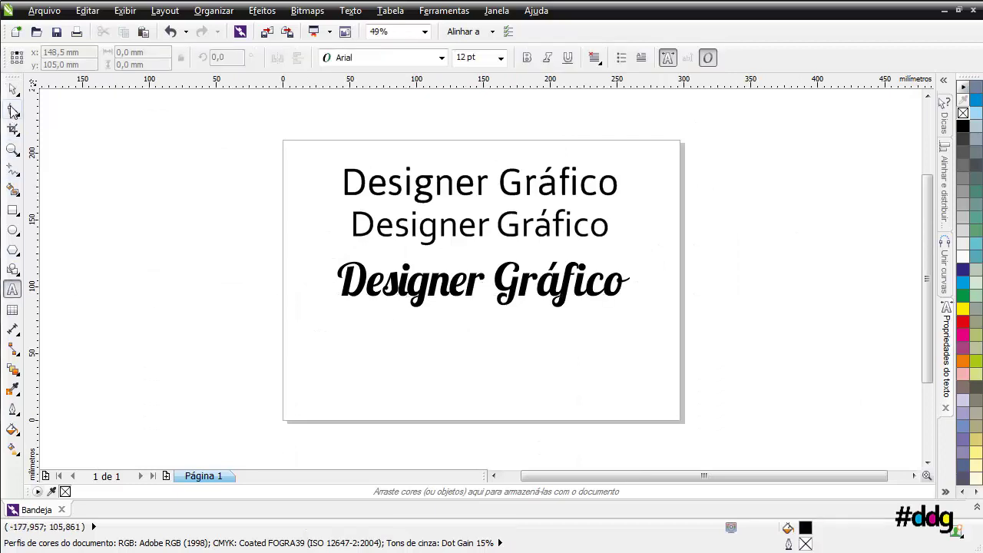
click(13, 89)
click(465, 193)
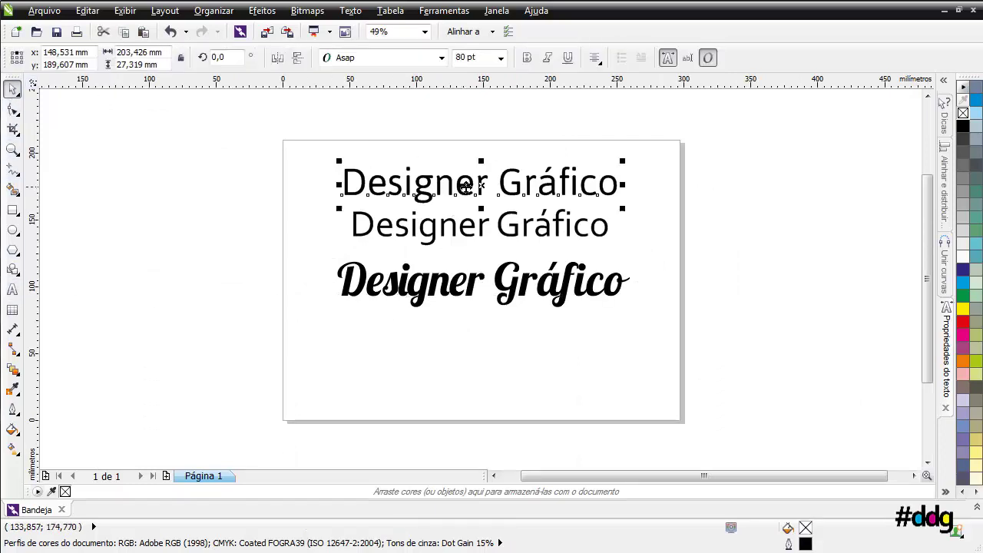
drag(467, 194, 476, 354)
drag(308, 150, 657, 330)
click(474, 345)
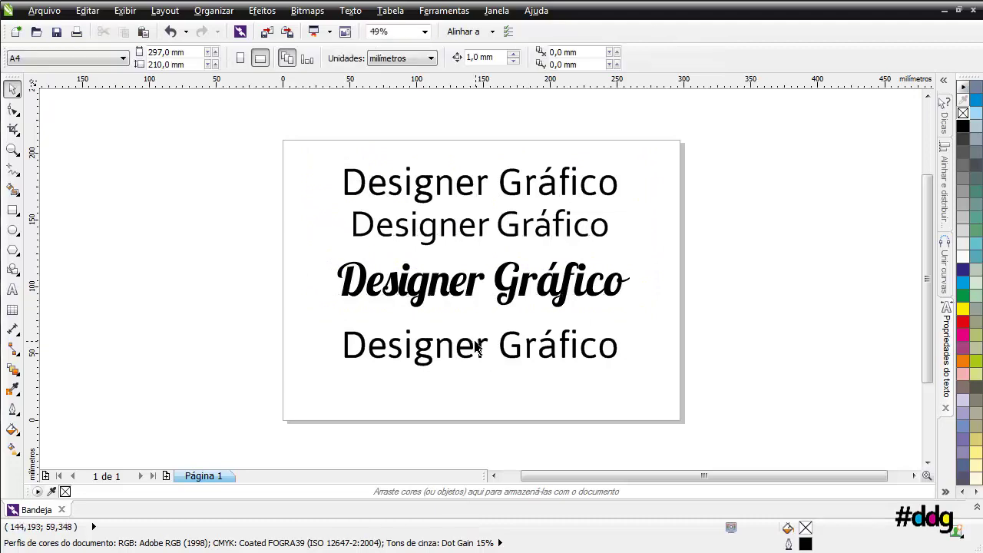
click(476, 348)
drag(476, 347, 480, 390)
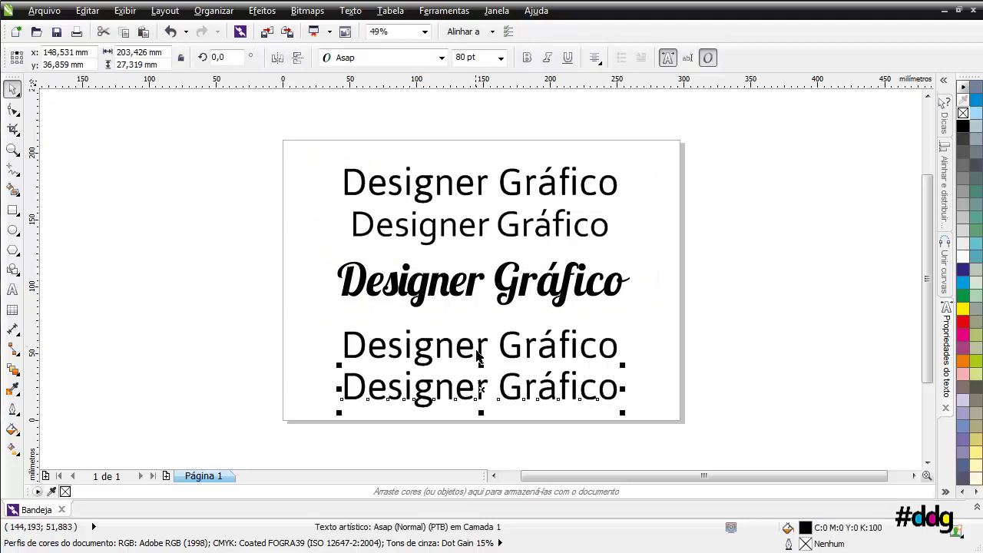
click(482, 347)
drag(482, 345, 481, 335)
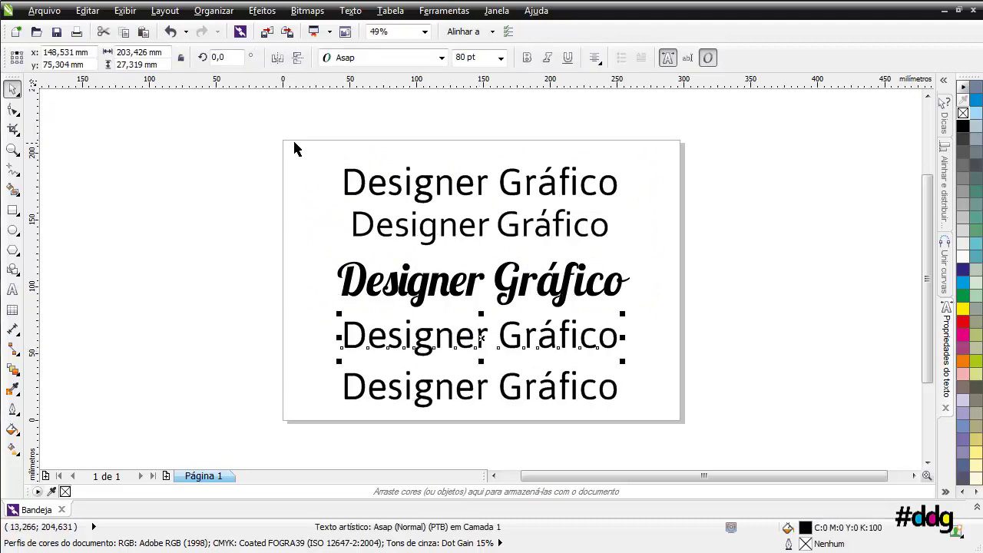
Step: Delete the three original texts and the lowest copy, and move the remaining Asap text up to the page's middle
drag(295, 143, 658, 311)
key(Delete)
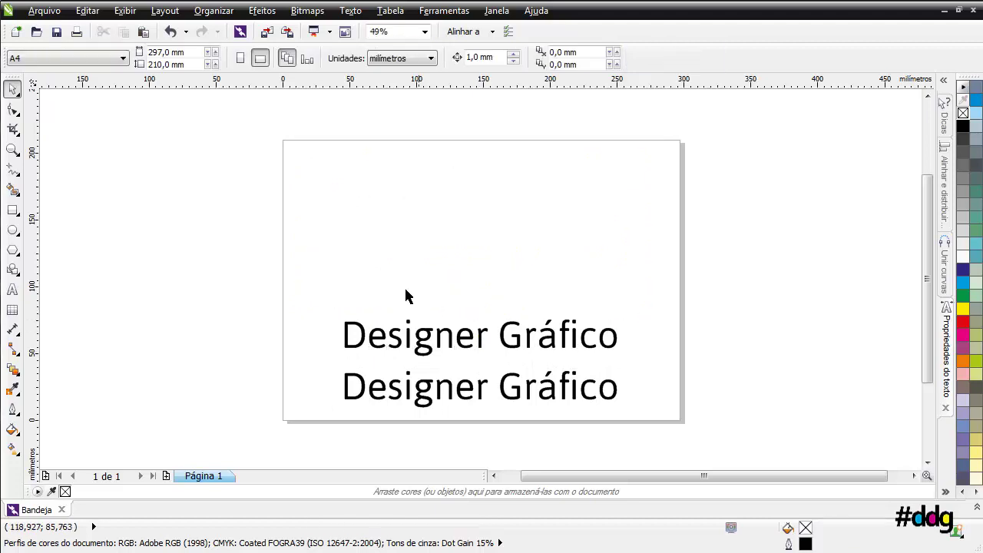
click(437, 395)
key(Delete)
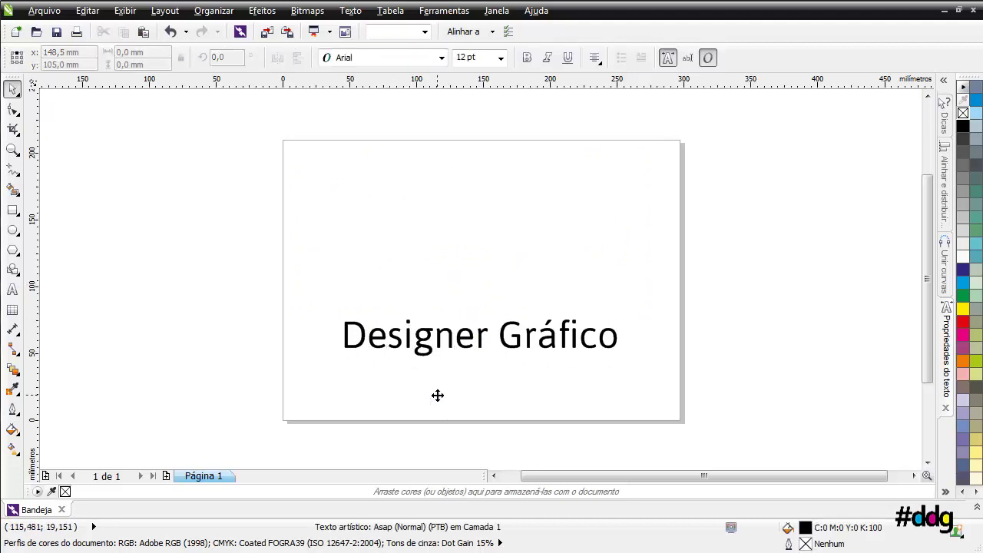
click(426, 342)
drag(427, 342, 427, 285)
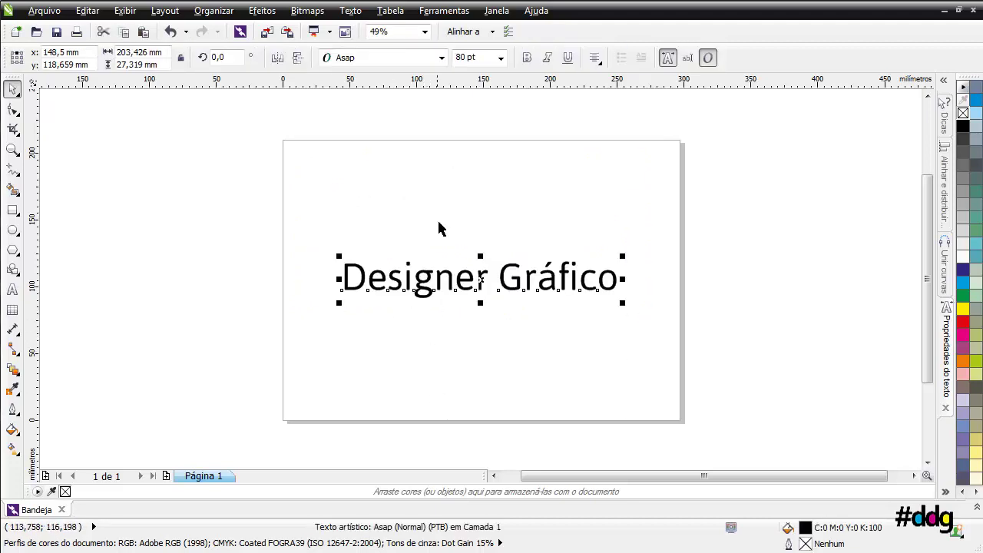
Step: Change the text's font to Gabriola and scale it up to about 125 pt
click(440, 58)
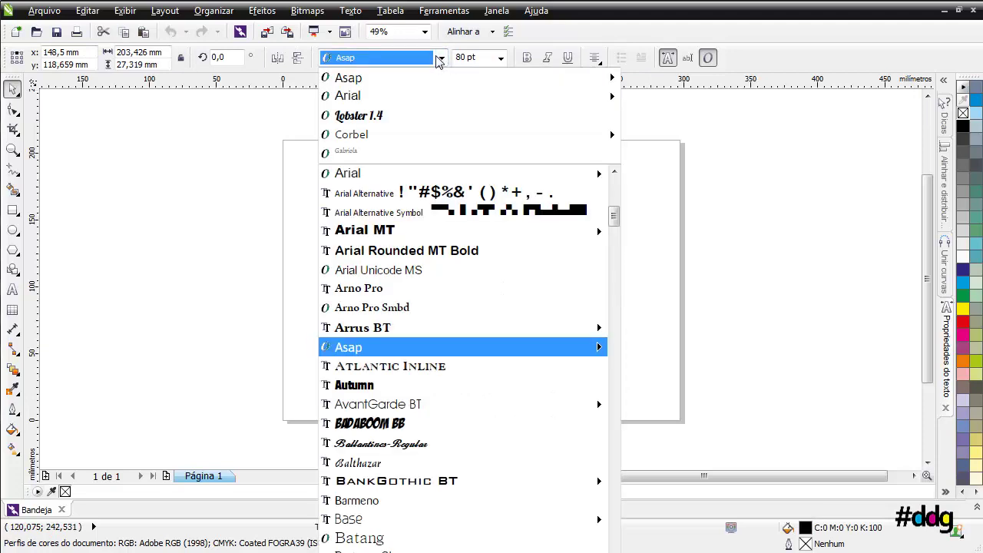
click(396, 152)
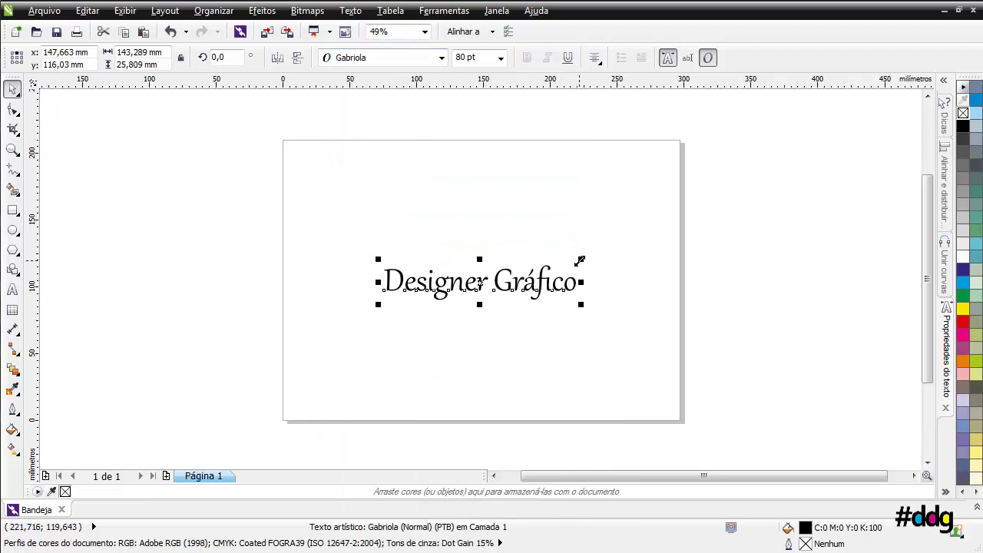
drag(579, 259, 634, 234)
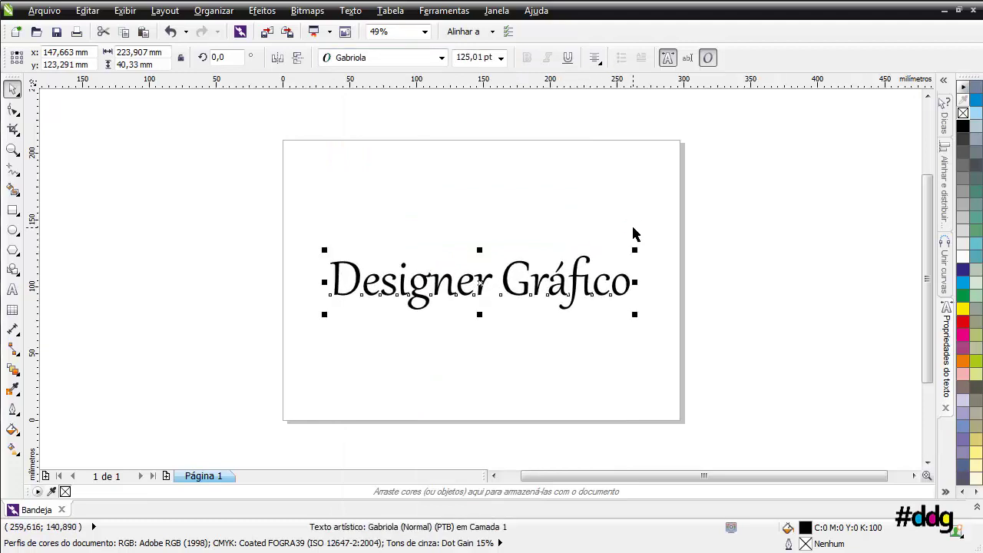
Step: Apply the OpenType alternative Conjunto estilístico 7 to the word "Gráfico"
key(F8)
click(631, 285)
drag(500, 284, 639, 283)
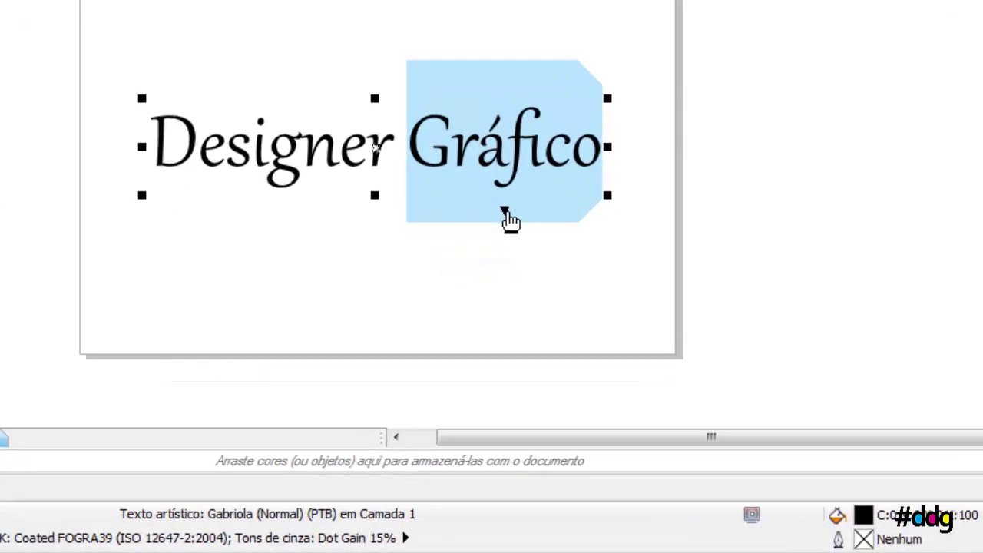
click(505, 211)
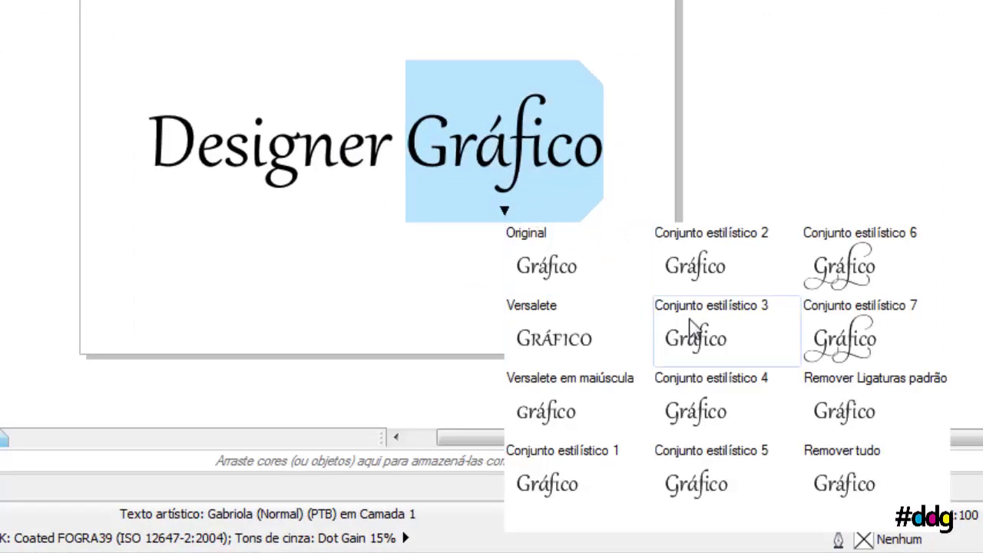
click(839, 345)
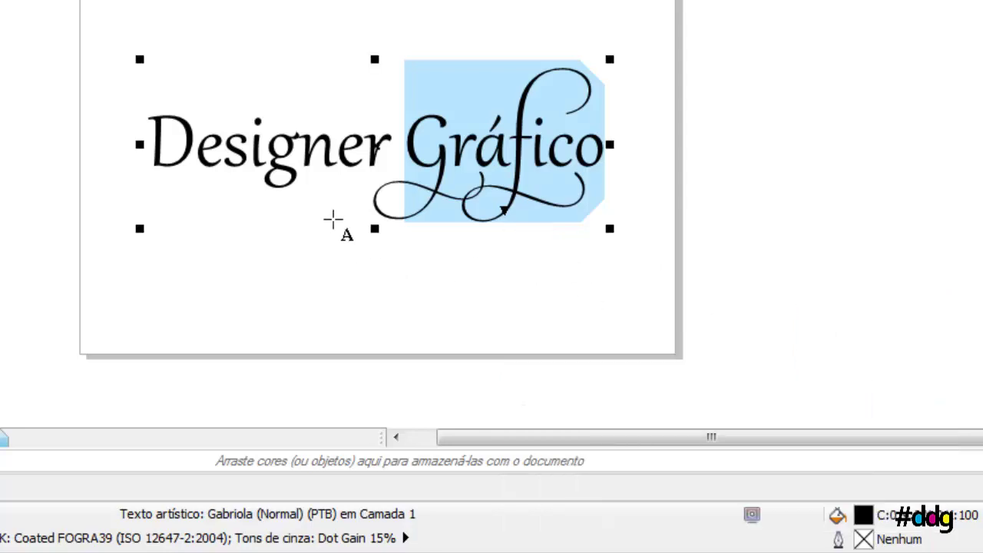
Step: Apply the OpenType alternative Conjunto estilístico 6 to the word "Designer"
click(169, 131)
drag(169, 131, 382, 127)
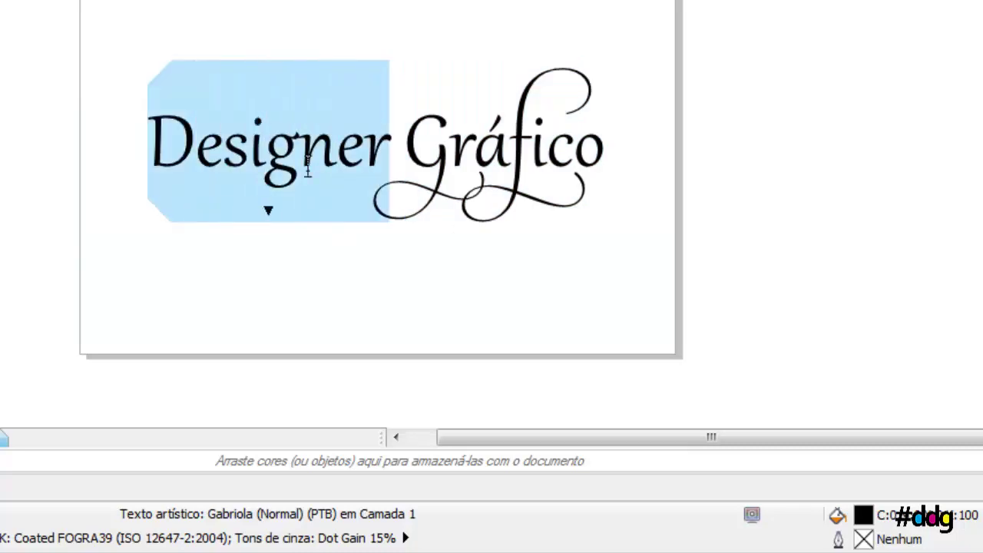
click(268, 210)
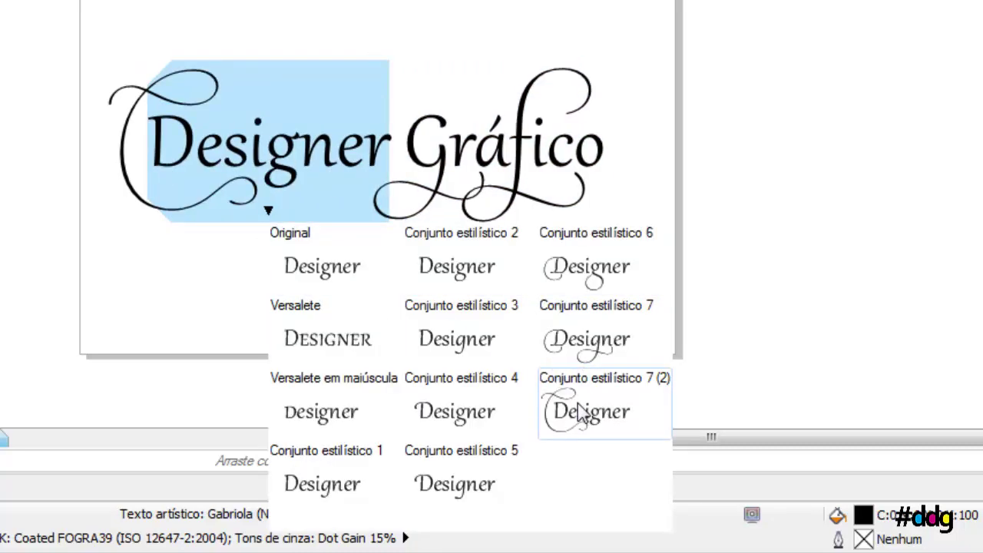
click(598, 281)
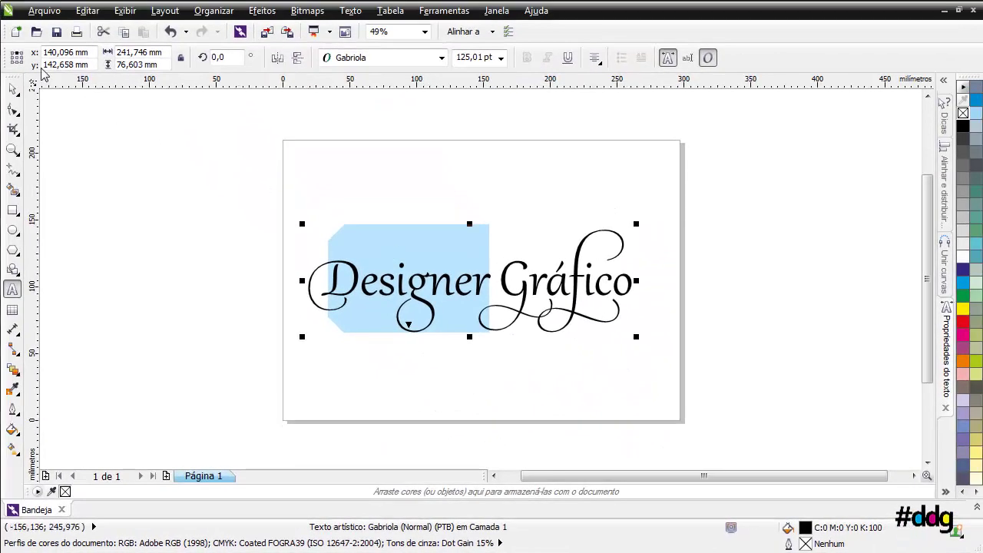
Step: Move the Gabriola text to the upper part of the page and place a copy of it directly below
click(13, 91)
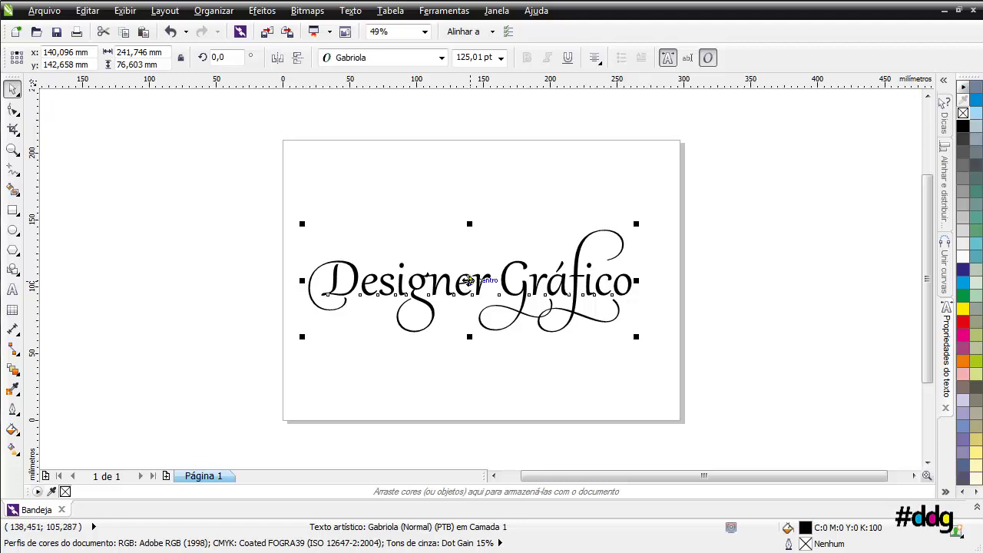
drag(468, 281, 484, 194)
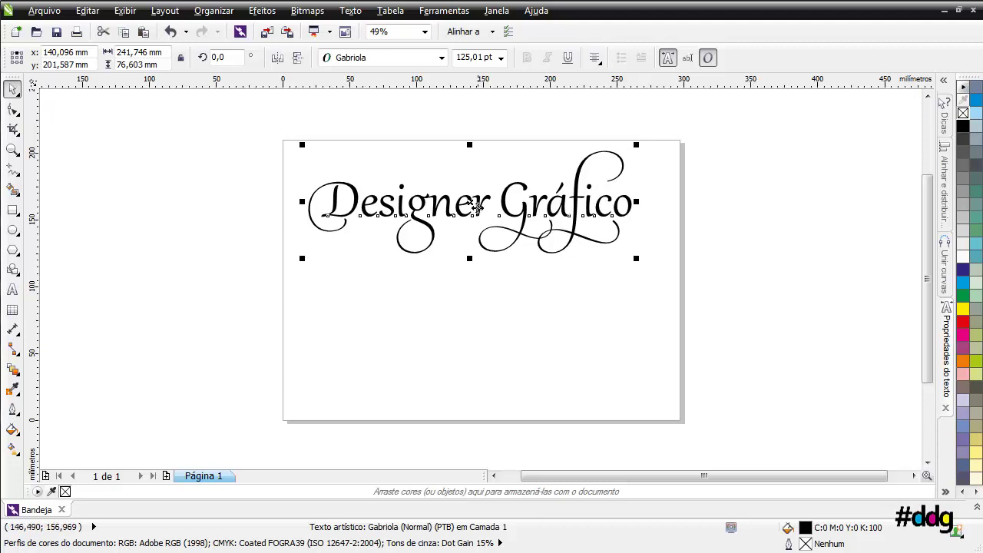
drag(476, 211, 470, 300)
right_click(470, 300)
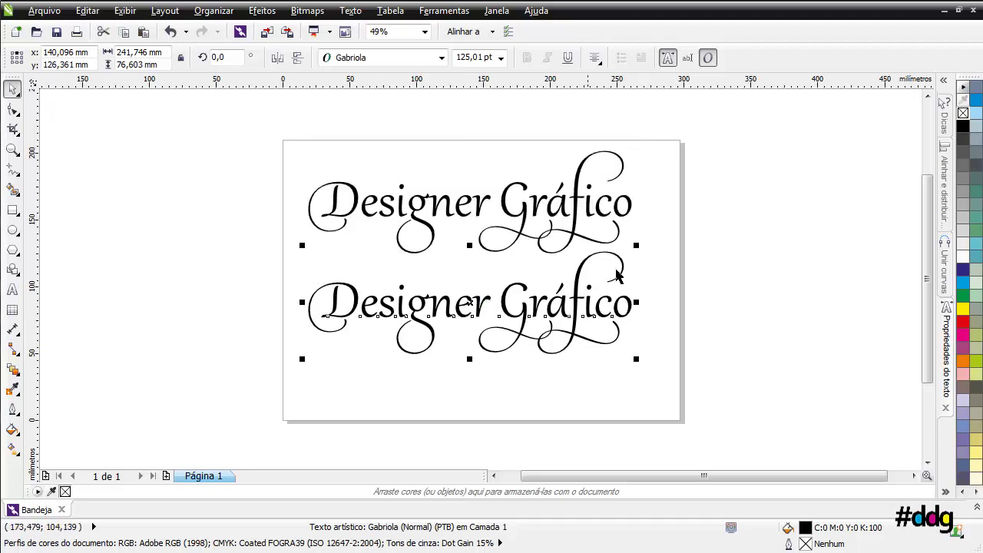
Step: Show the text properties and apply the OpenType alternative Versalete to "Gráfico" in the lower copy
click(946, 336)
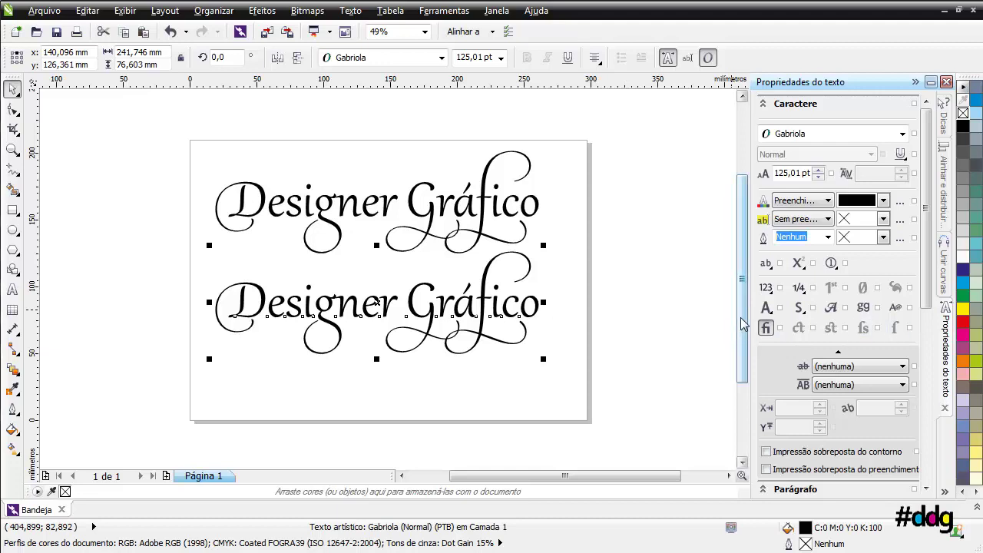
double_click(479, 355)
click(476, 350)
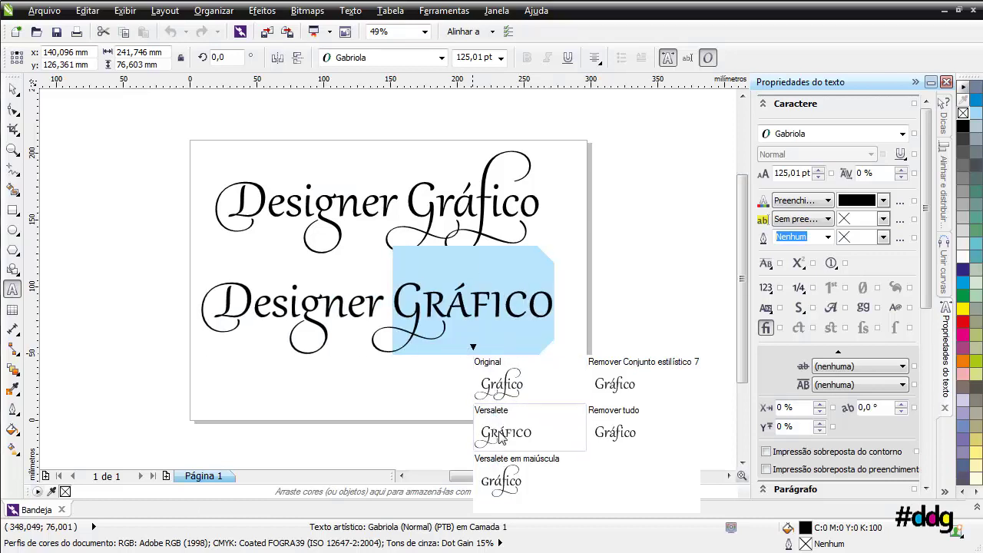
click(501, 435)
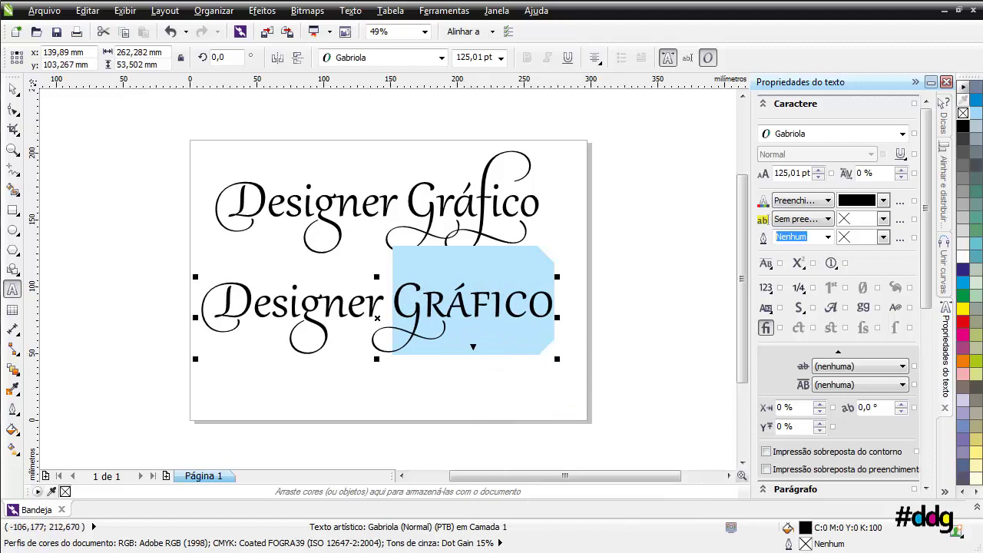
Step: Delete the lower copy and move the remaining Gabriola text slightly up
click(13, 91)
key(Delete)
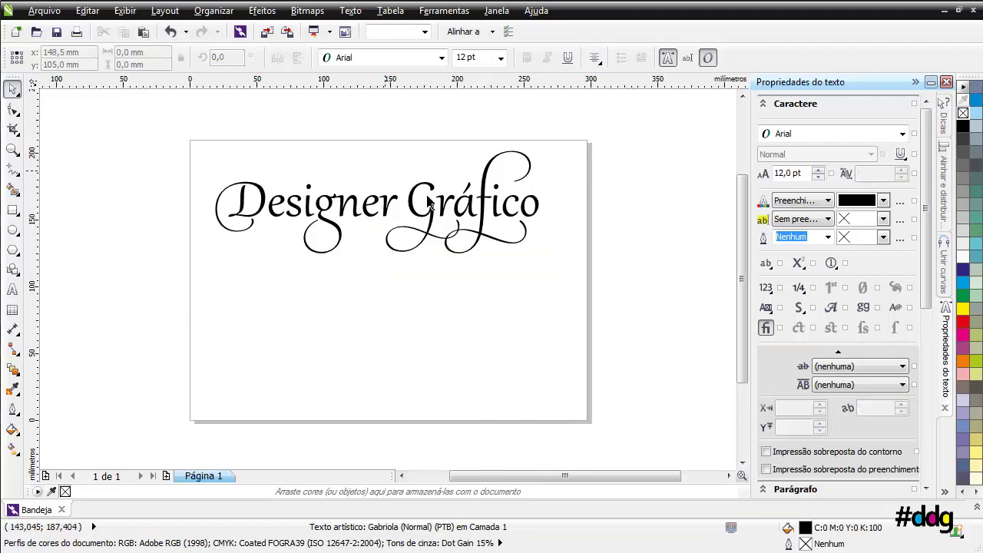
click(415, 209)
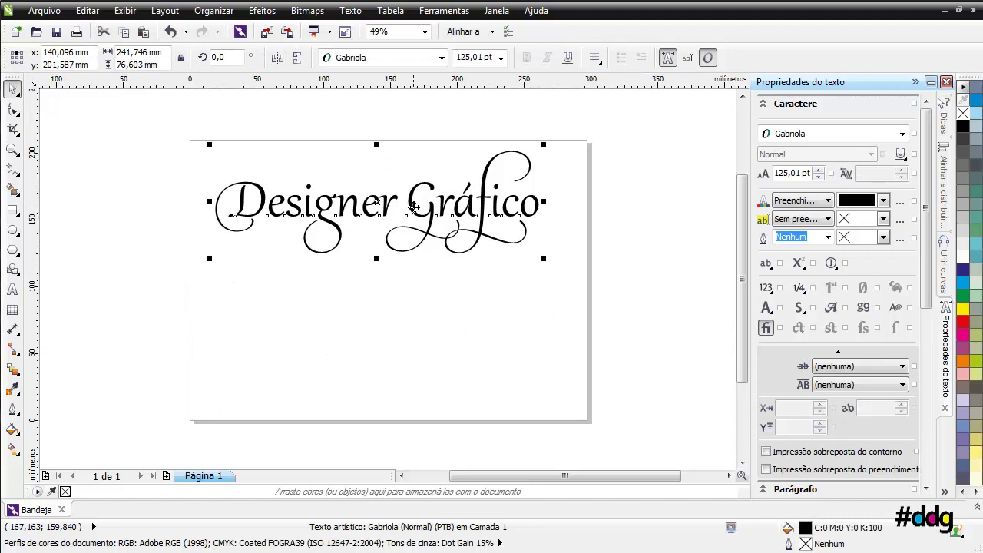
drag(413, 208, 413, 184)
Step: Add the artistic text "123456" below the Gabriola text and centre it on the page
key(F8)
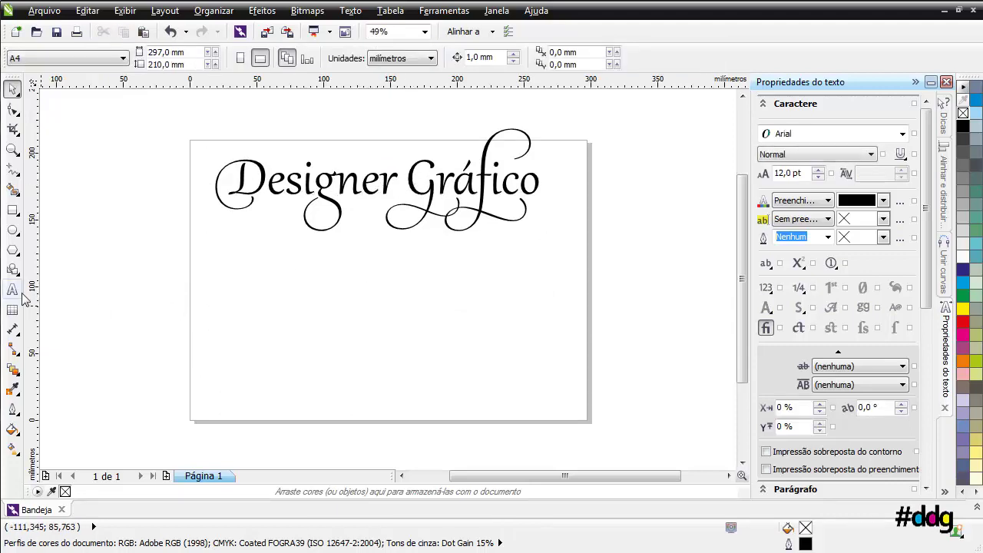
click(383, 305)
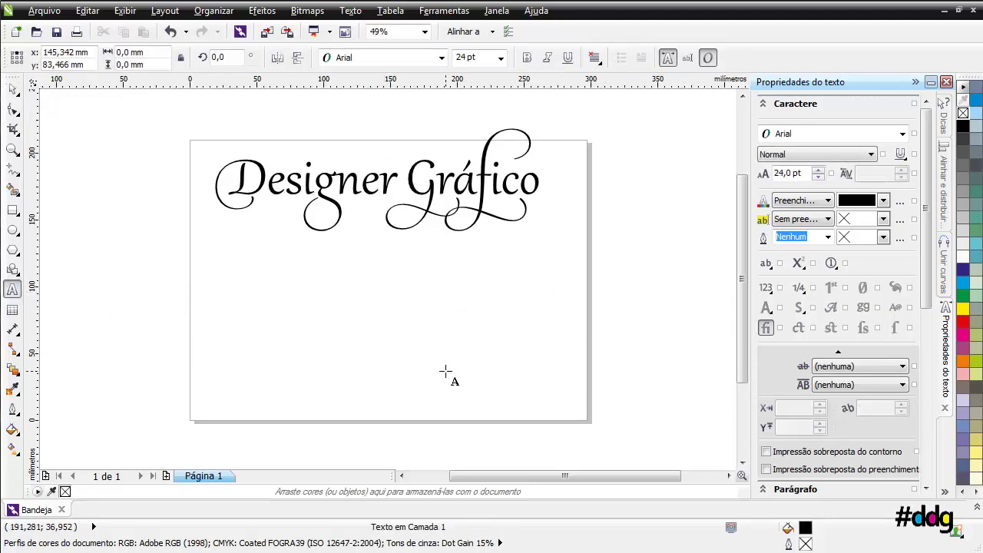
text(123456)
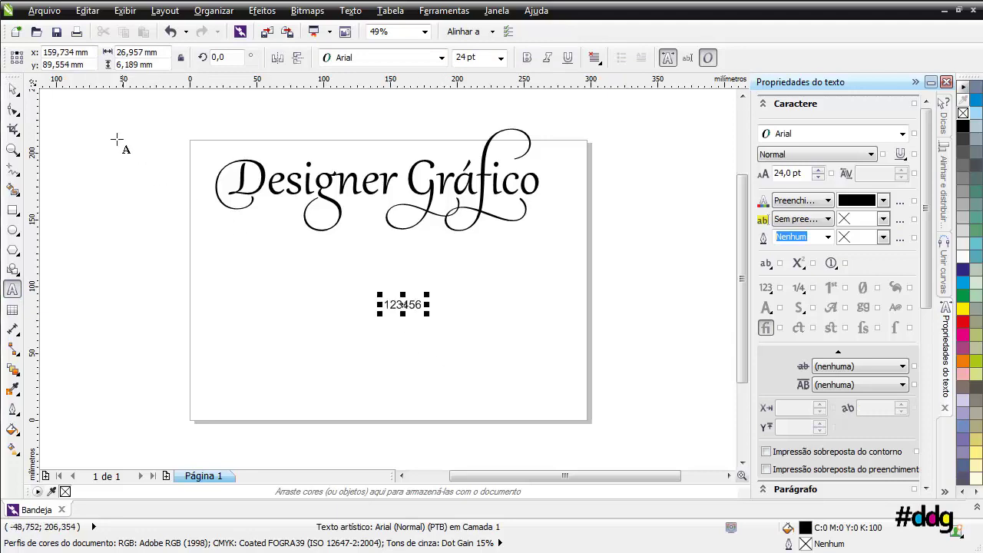
click(14, 88)
key(p)
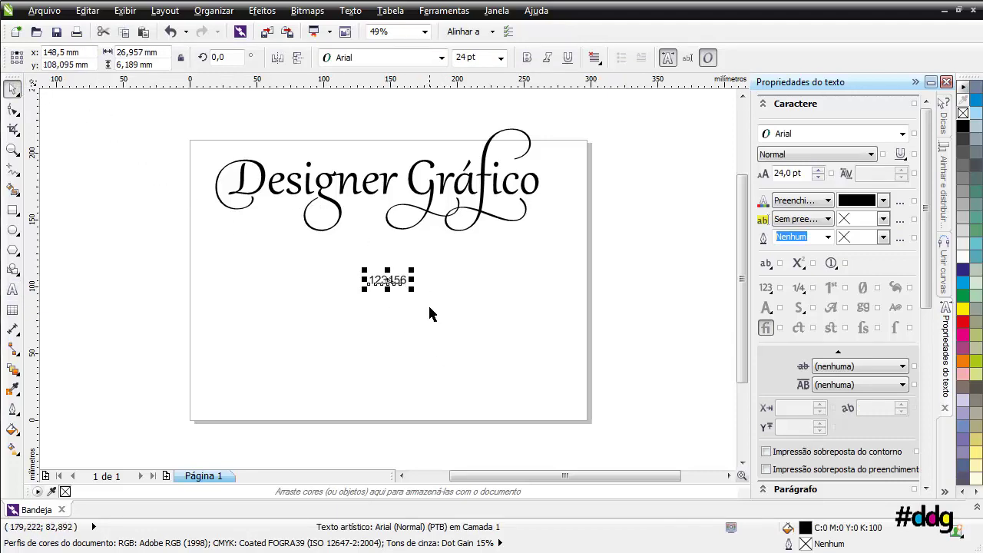
Step: Enlarge "123456" to about 109 pt a little lower on the page and set its font to Corbel
drag(412, 290, 476, 304)
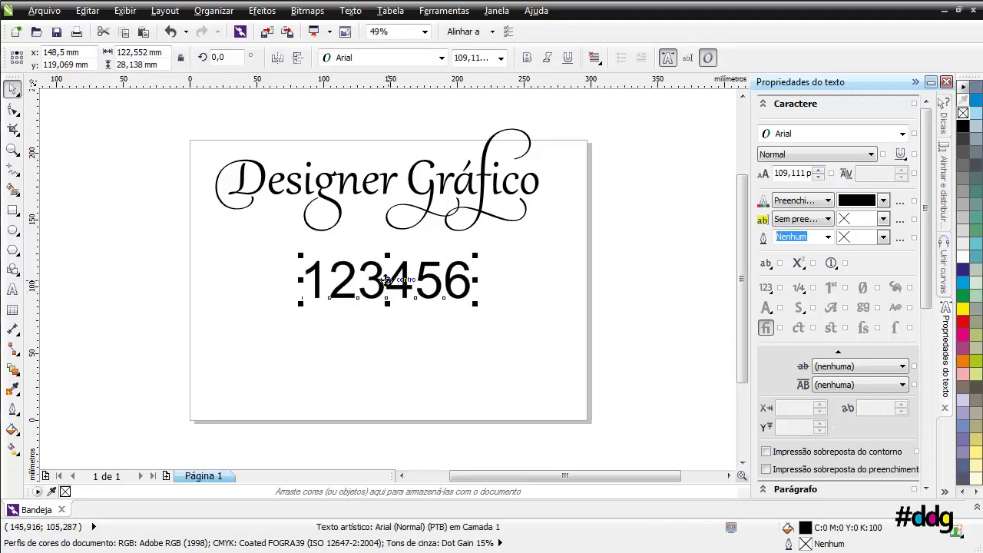
drag(399, 284, 400, 309)
click(442, 57)
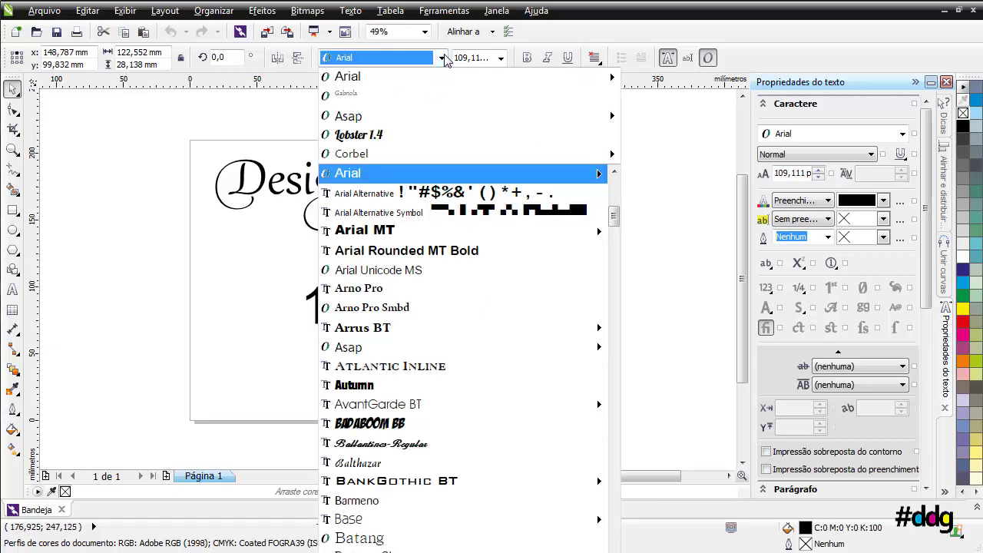
click(353, 153)
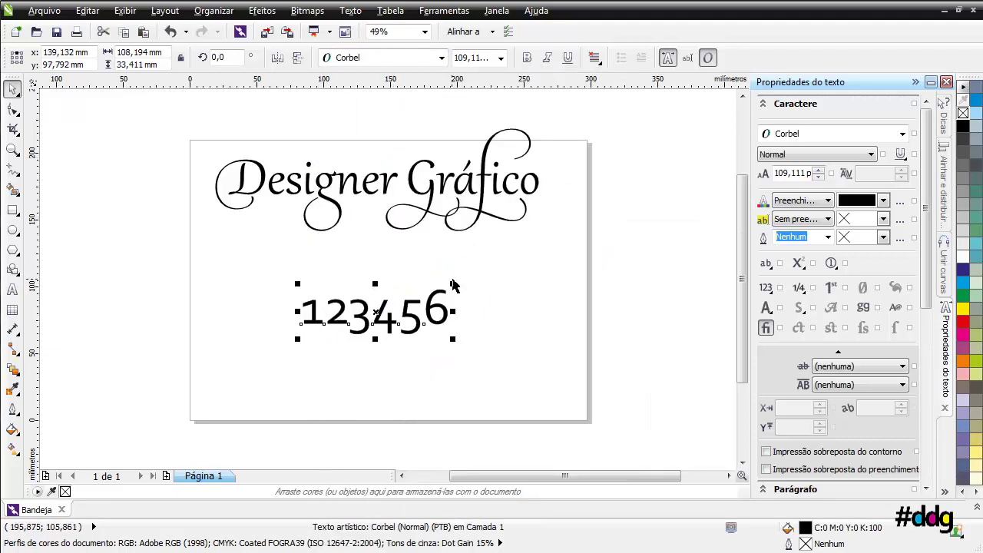
Step: Enlarge "123456" to about 177 pt and apply the number style Alinhamento proporcional
drag(453, 282, 498, 270)
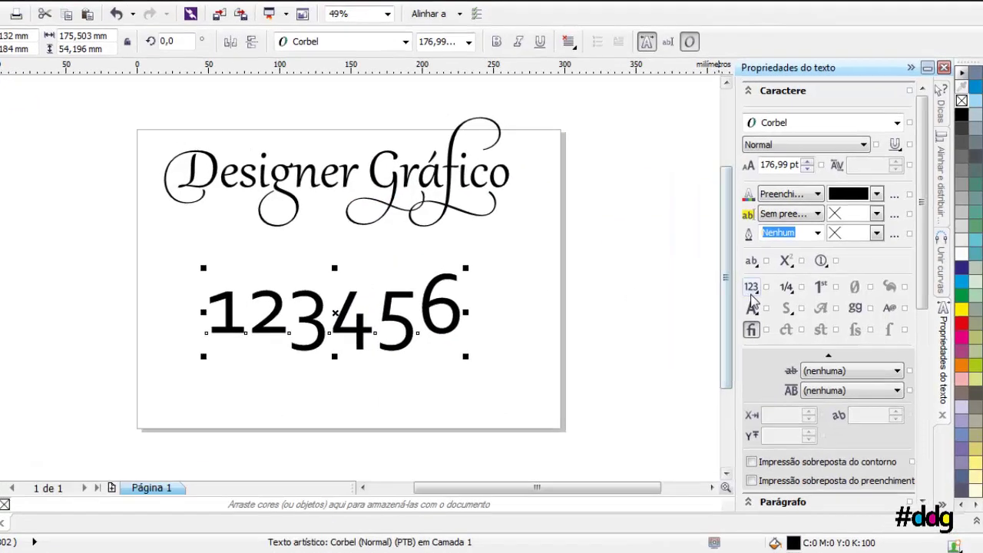
click(767, 292)
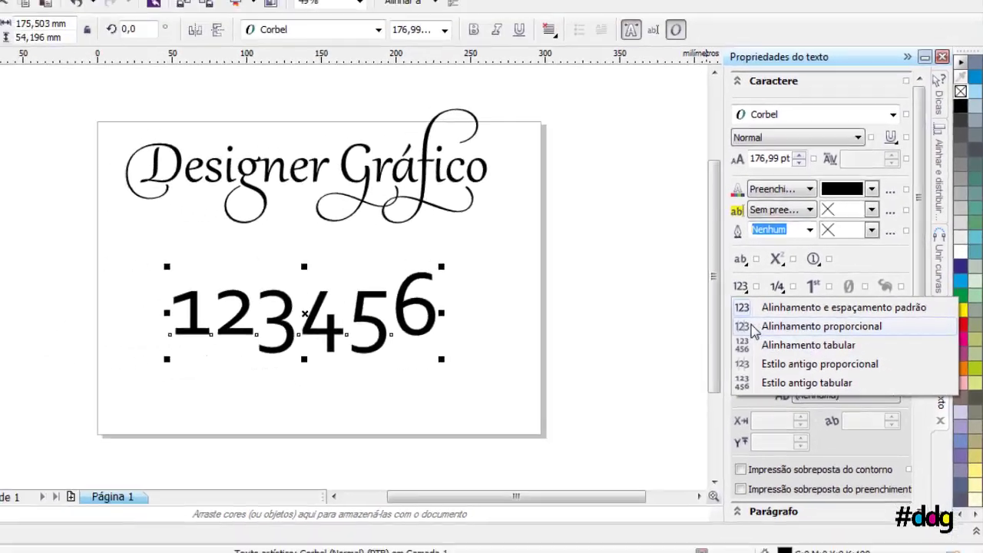
click(757, 338)
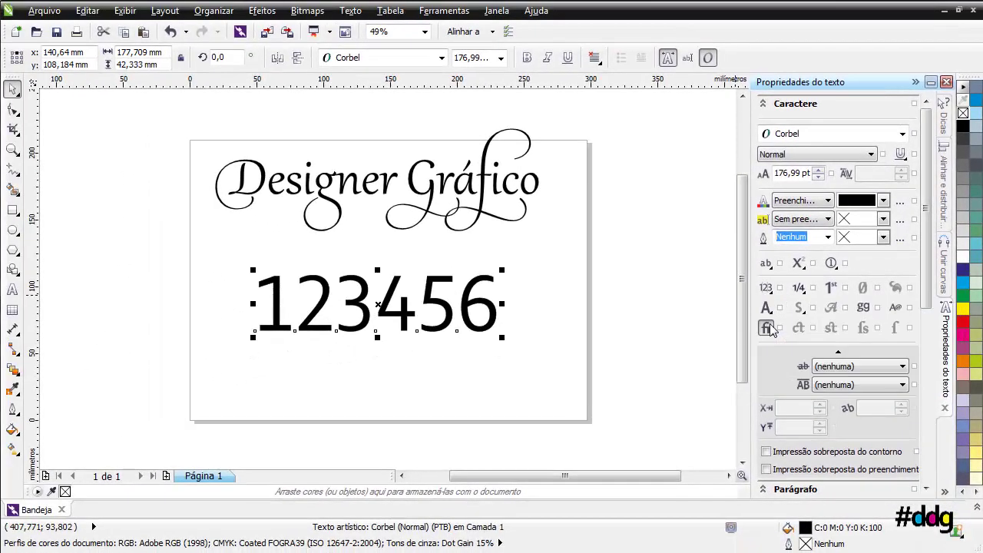
Step: Switch the number style of "123456" to Estilo antigo proporcional
click(767, 328)
click(772, 296)
click(770, 360)
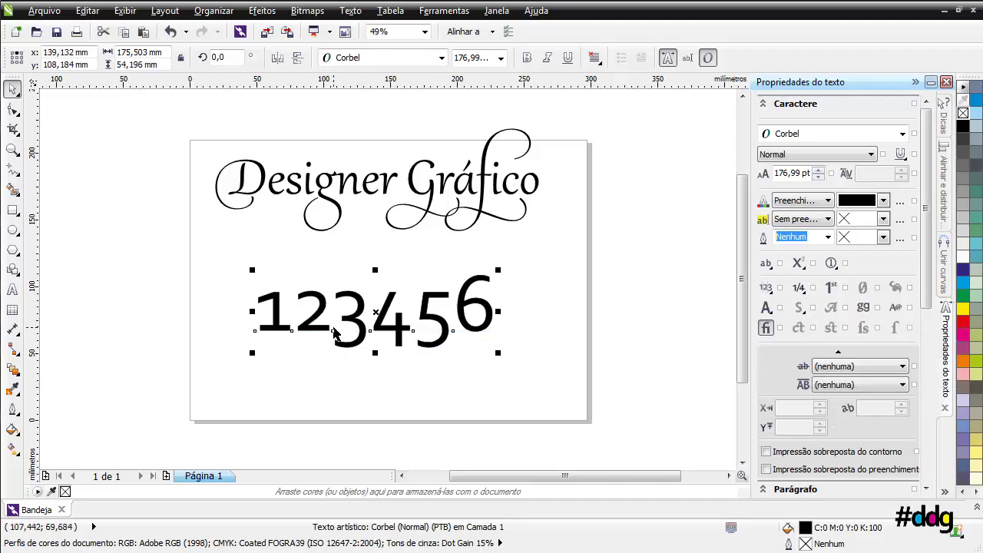
Step: Select the digits "123456" for text editing and view their interactive OpenType alternatives
key(F8)
click(272, 311)
drag(271, 311, 524, 305)
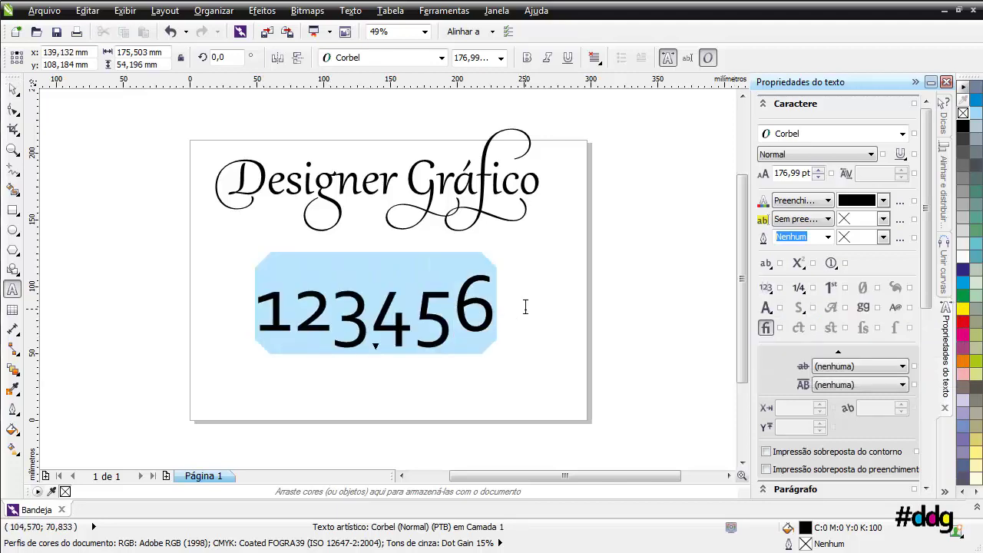
click(375, 349)
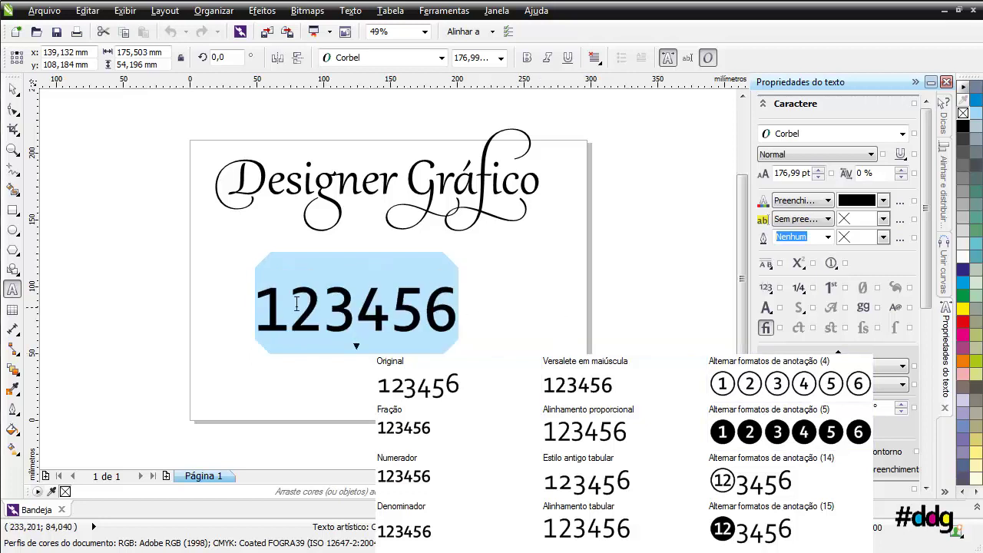
click(12, 89)
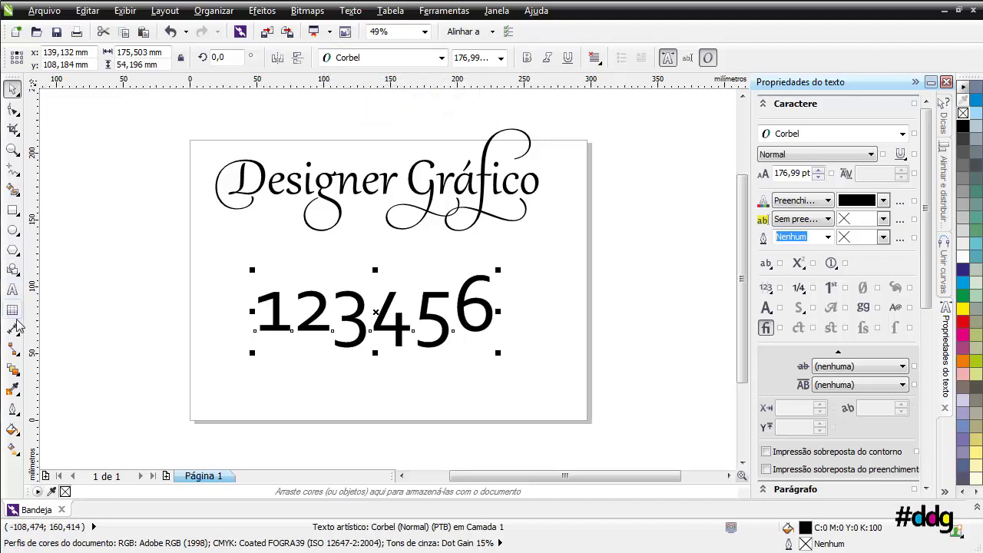
click(12, 289)
drag(255, 311, 499, 315)
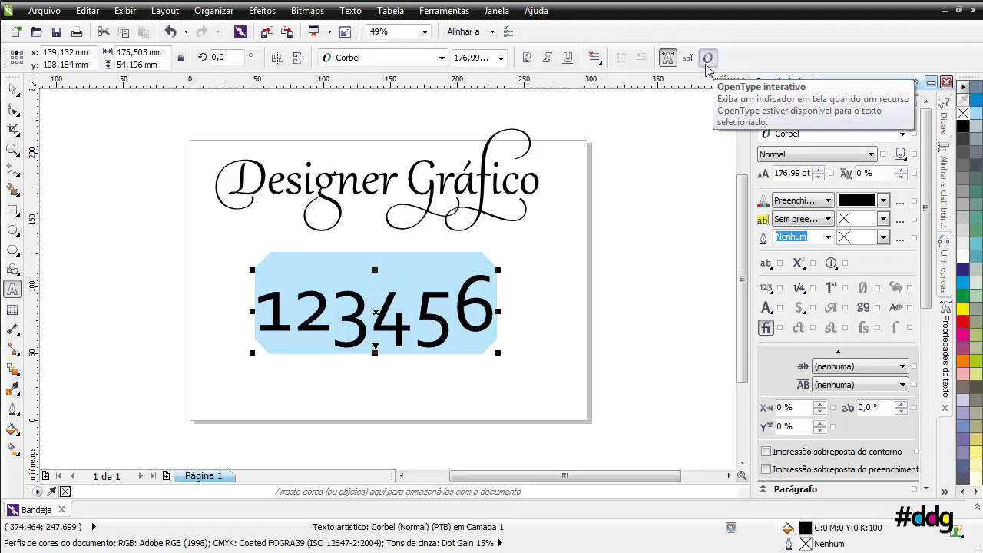
click(13, 89)
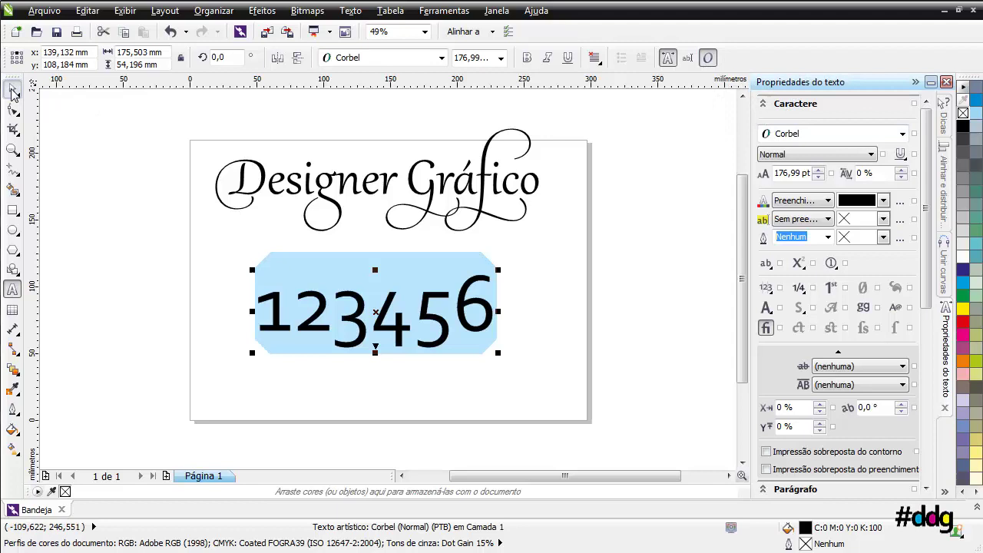
Step: Delete the "123456" text, keeping the Gabriola title on the page
click(163, 209)
drag(209, 132, 578, 377)
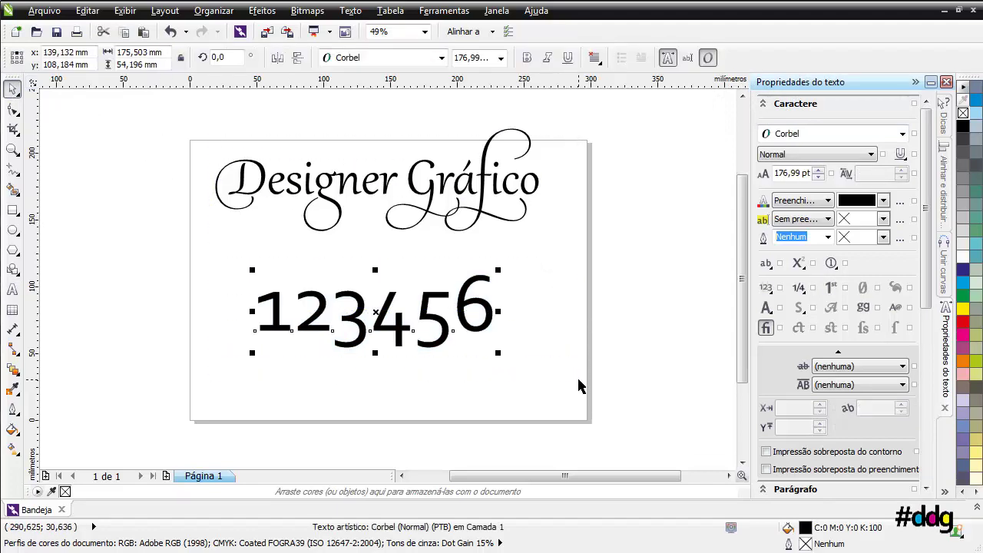
key(Delete)
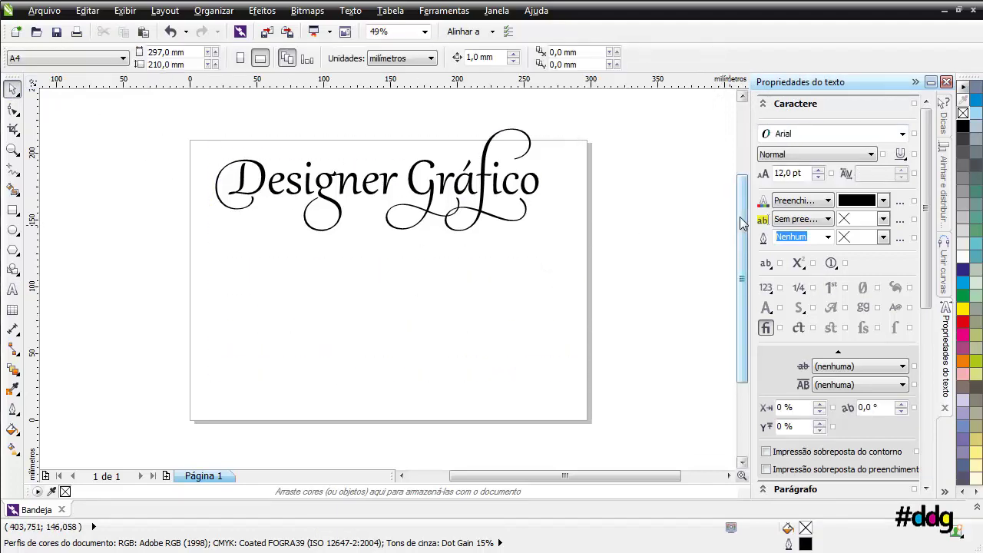
Step: Collapse the text properties and display the Inserir caractere window, moved so that all of it is visible
click(916, 82)
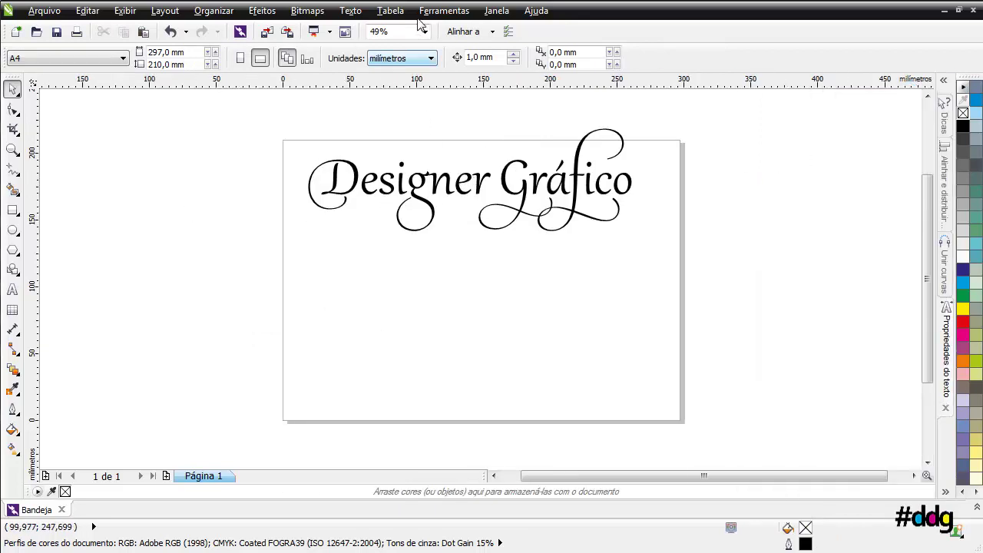
click(351, 12)
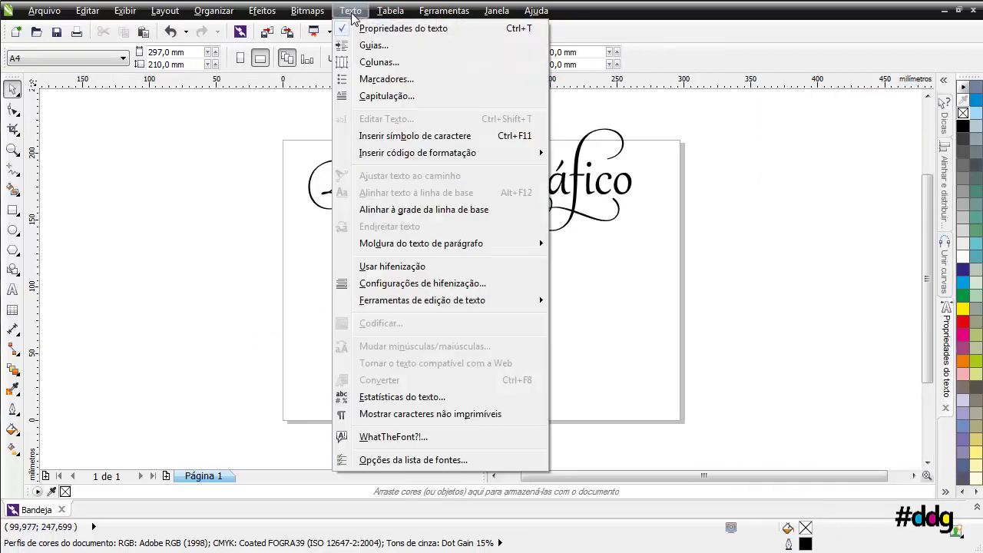
click(374, 137)
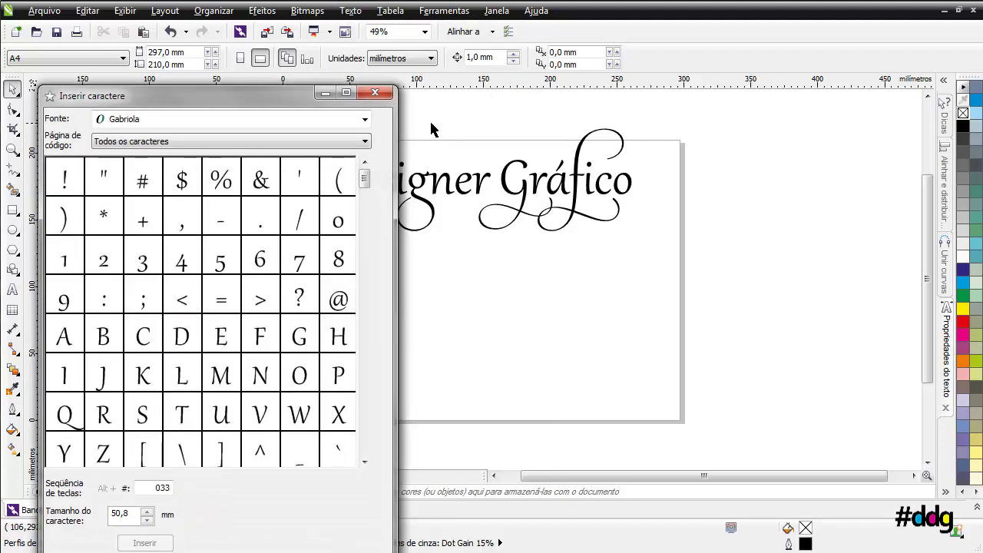
drag(222, 96, 244, 56)
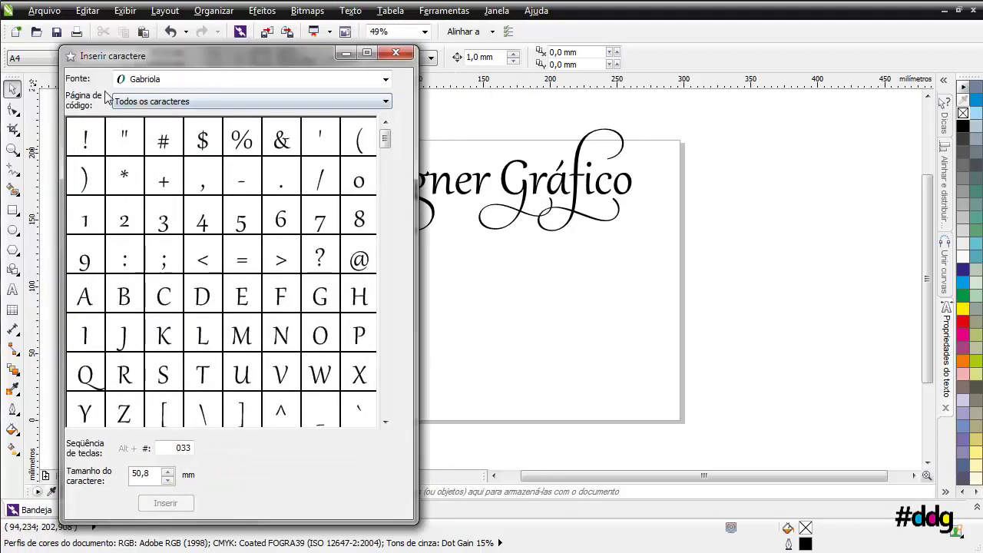
Step: Place two swash ornaments from Gabriola's full character set, one below "Gráfico" and one across the page's right edge
click(151, 81)
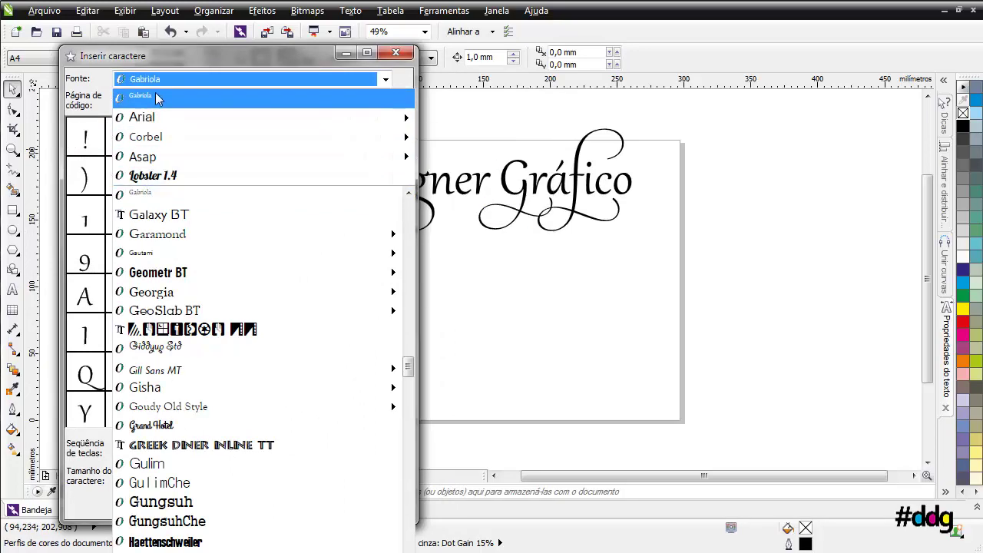
click(156, 90)
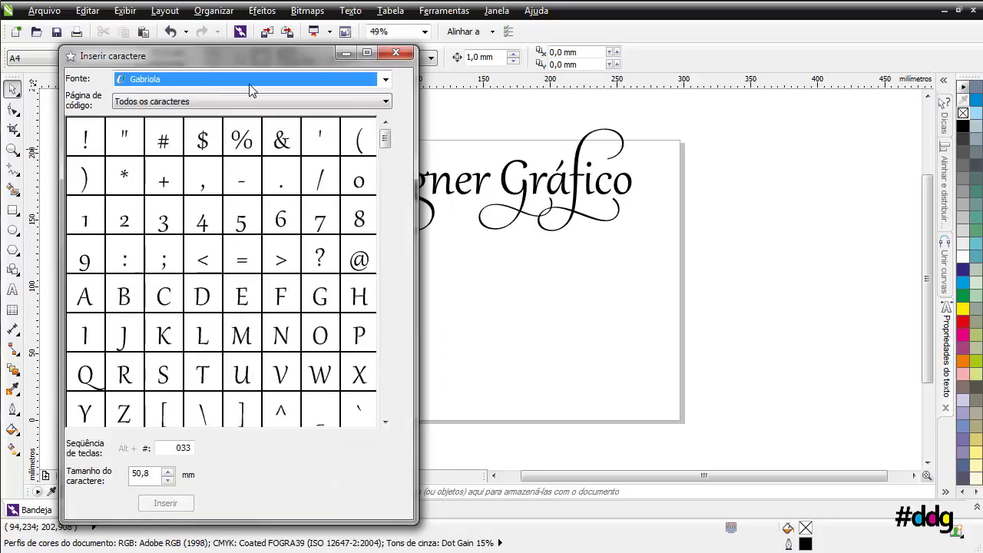
click(314, 100)
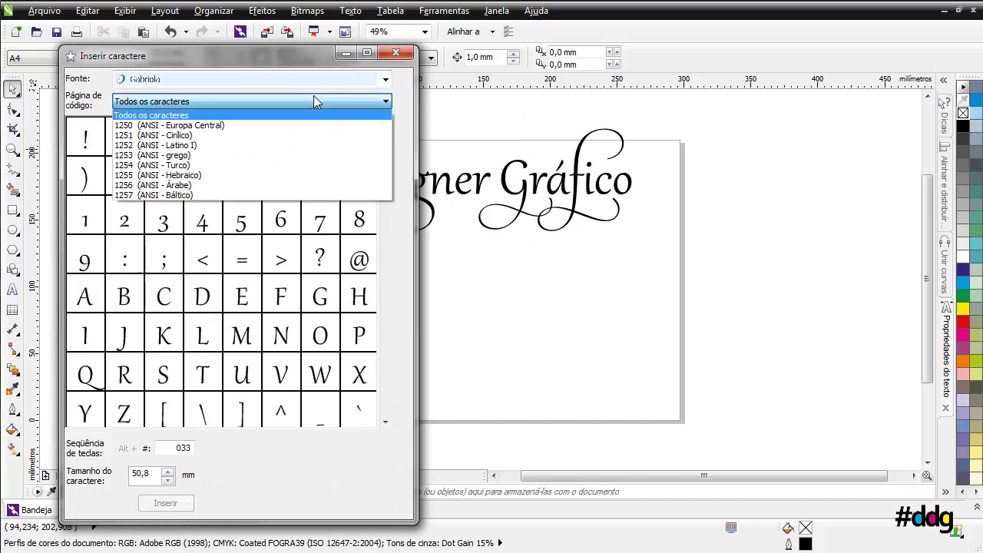
click(174, 118)
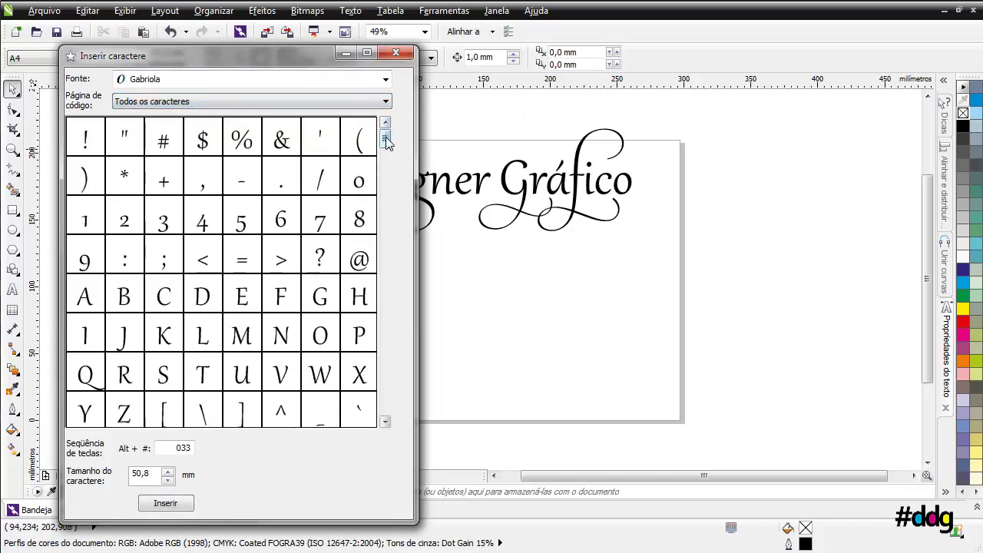
drag(387, 141, 385, 403)
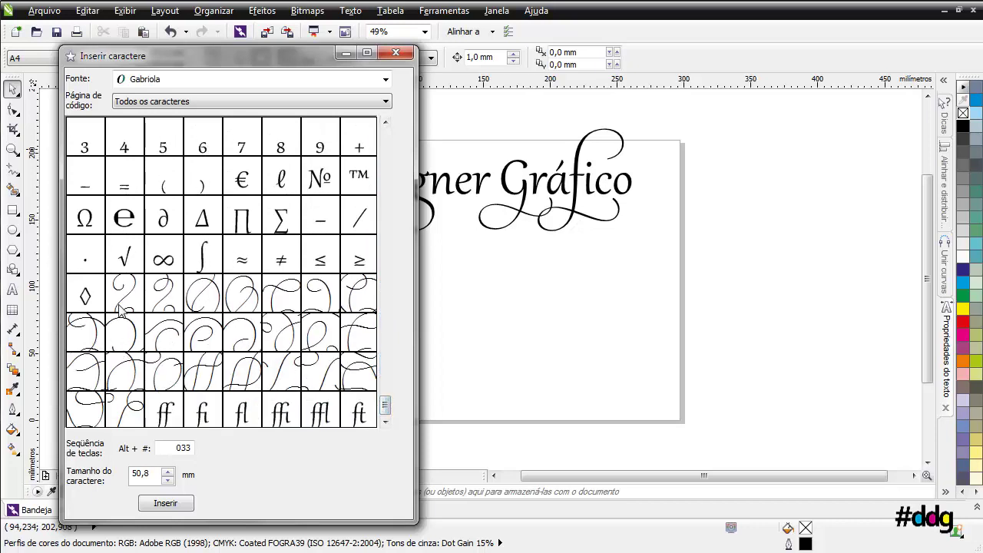
drag(158, 347, 558, 306)
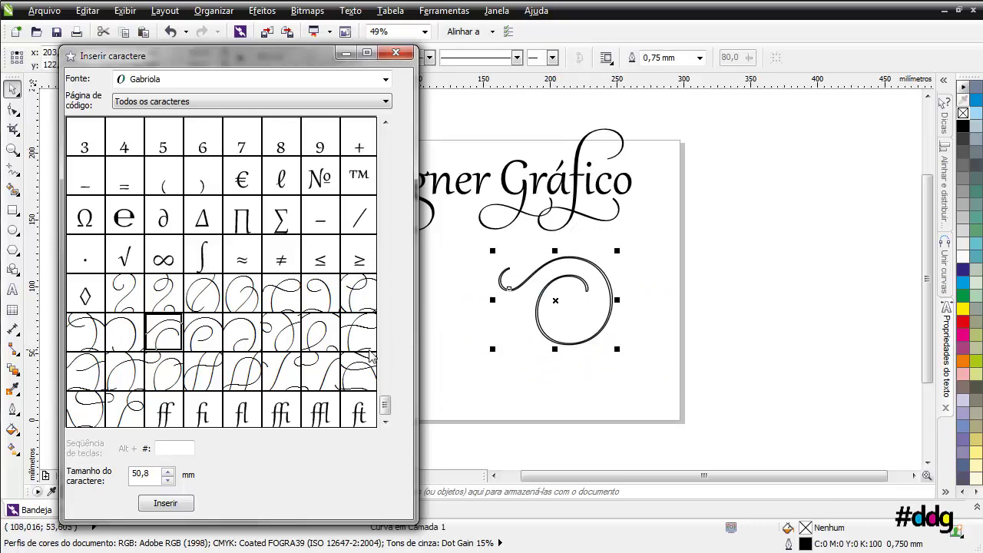
drag(321, 338, 700, 344)
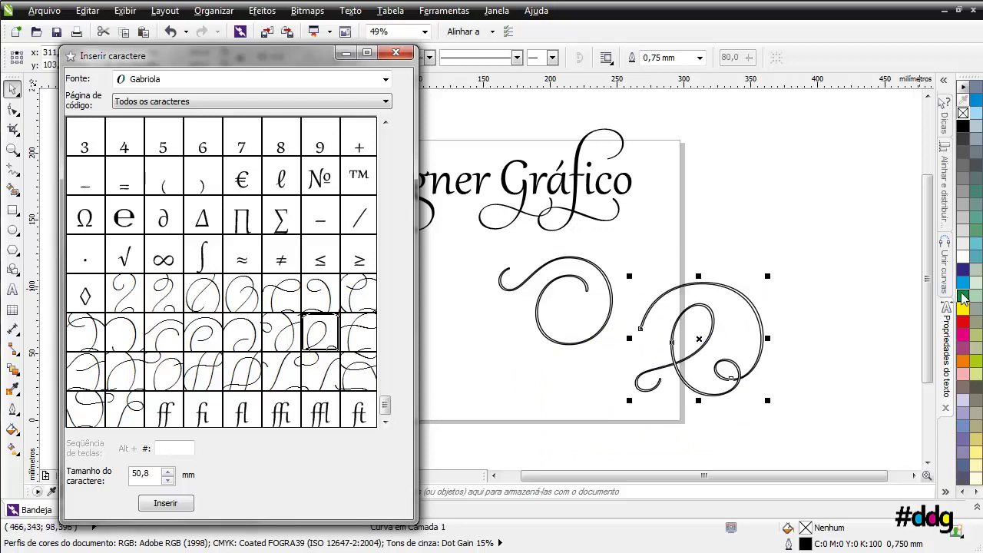
Step: Fill the ornament at the page edge with green and the one below the title with cyan, both without outline
click(962, 298)
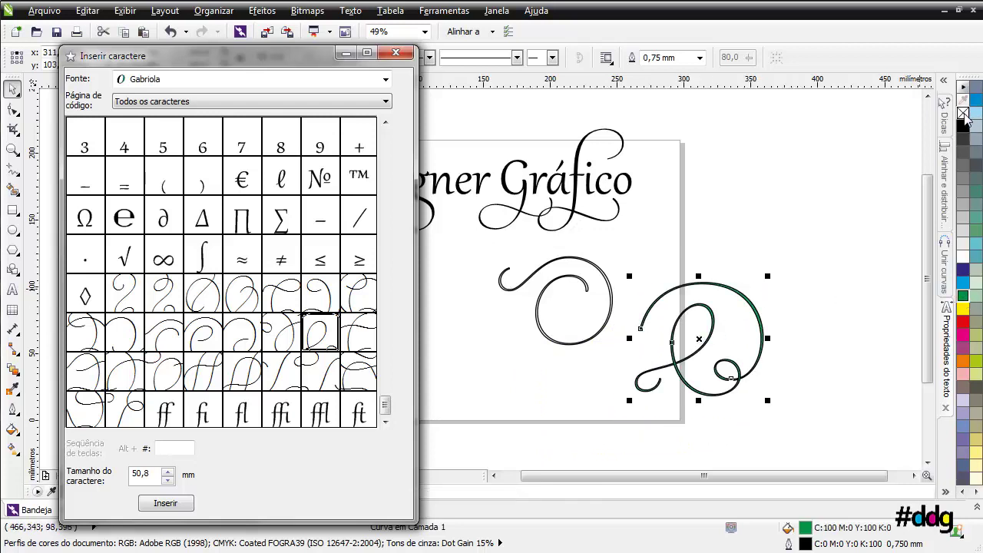
right_click(962, 112)
click(613, 302)
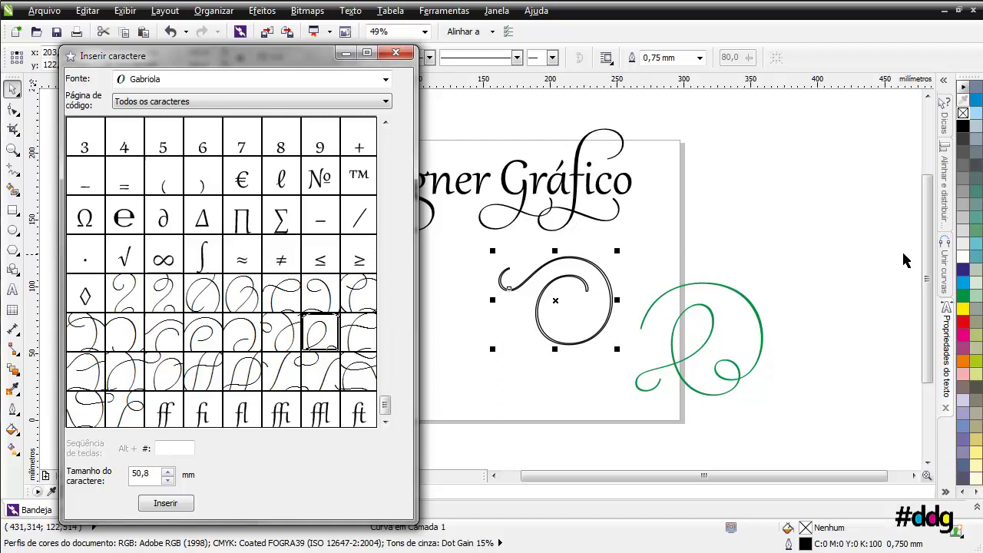
click(964, 281)
right_click(963, 113)
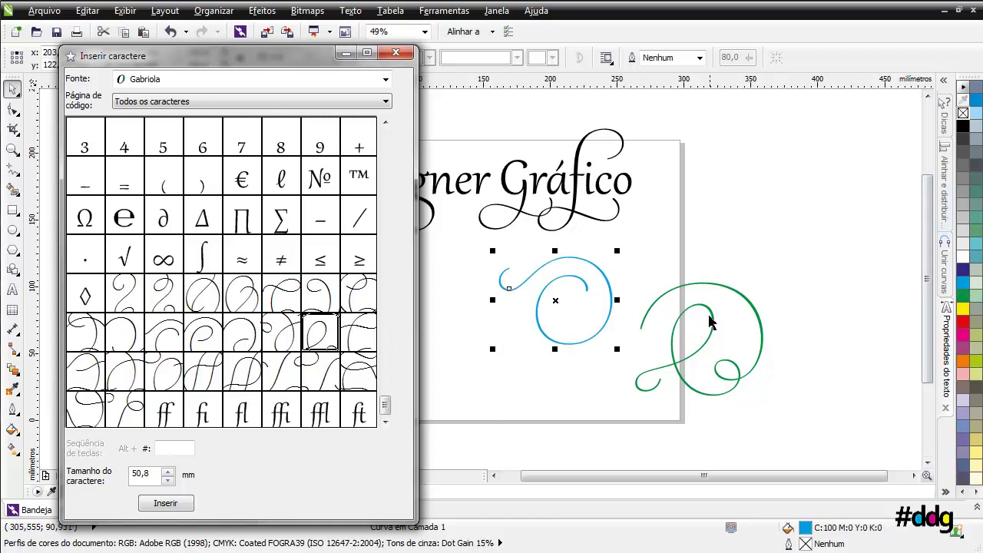
Step: Set the character font to Desire Uppercase and place the swash B beside the title, right of the page
click(385, 80)
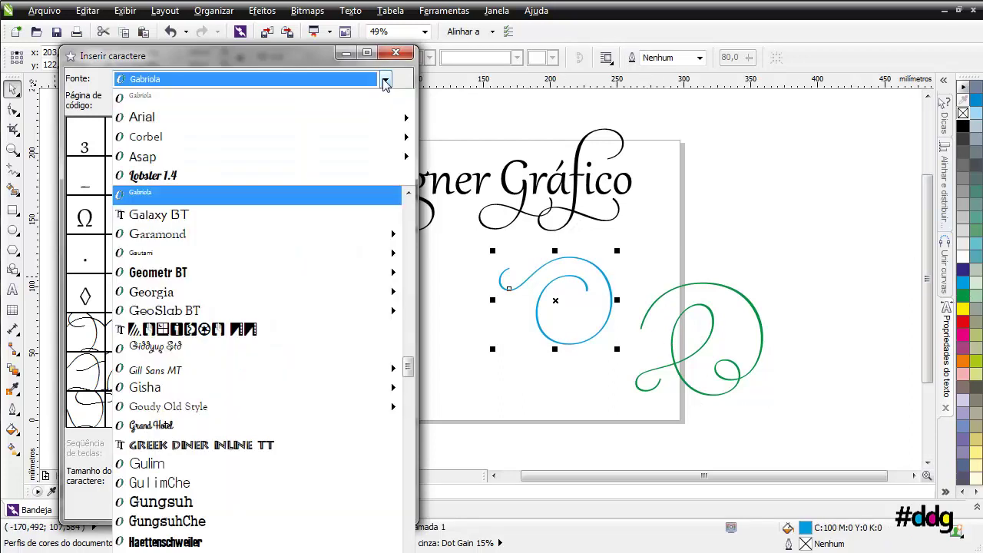
text(Desire Uppercase)
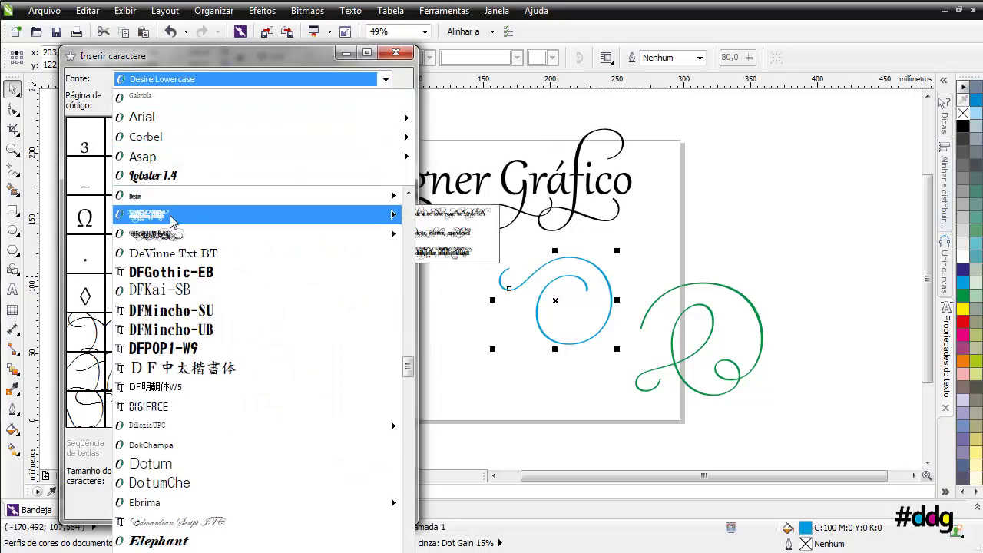
click(171, 234)
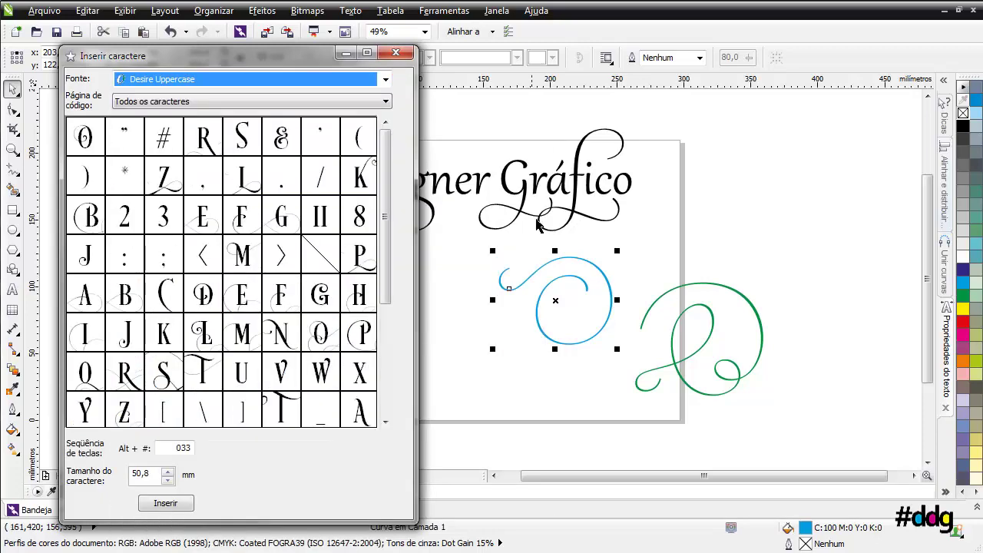
drag(386, 170, 388, 215)
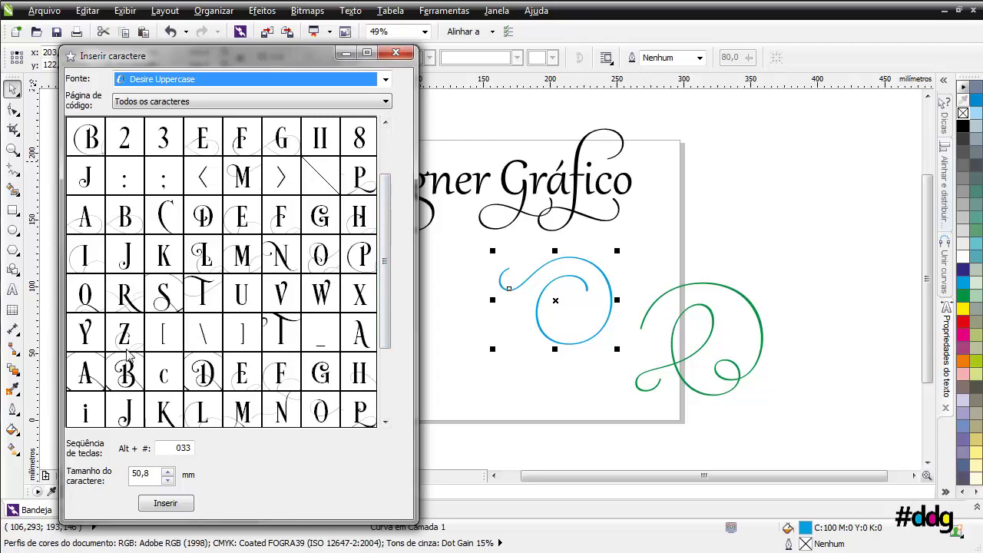
drag(140, 376, 792, 207)
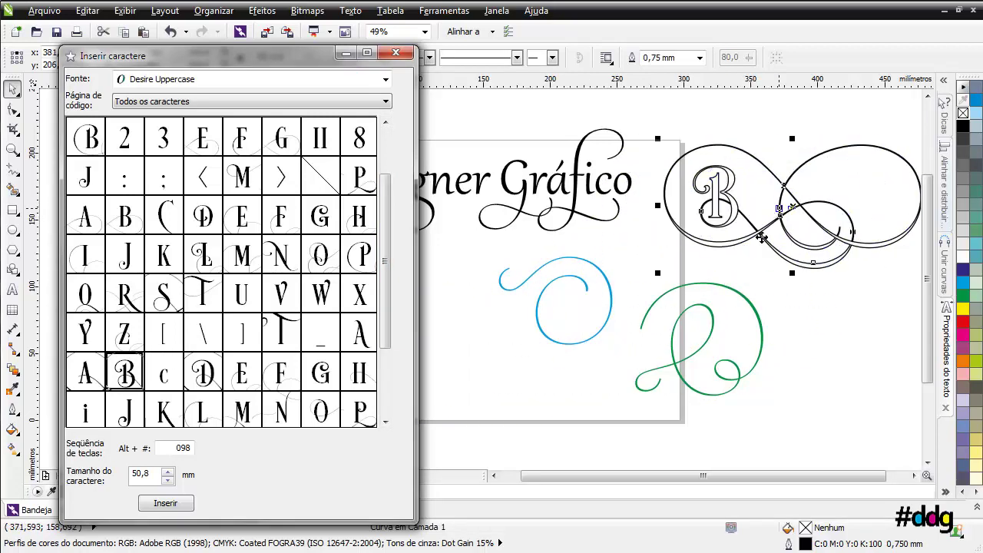
Step: Fill the swash B with blue (C100 M20 Y0 K0), remove its outline and deselect it
click(975, 101)
right_click(963, 113)
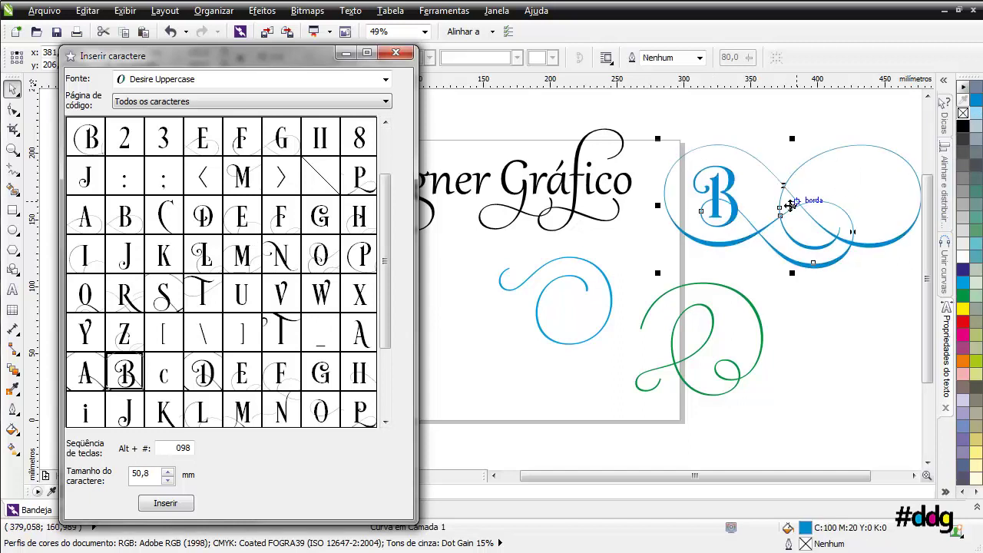
click(484, 354)
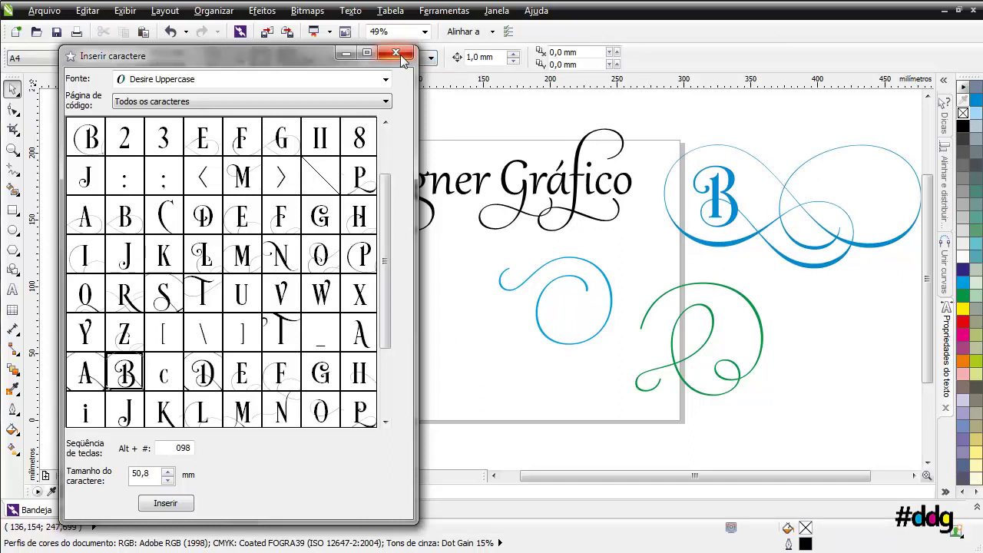
Step: Set the character font to Corbel with all characters listed and go to the circled numbers at the end of the set
click(360, 17)
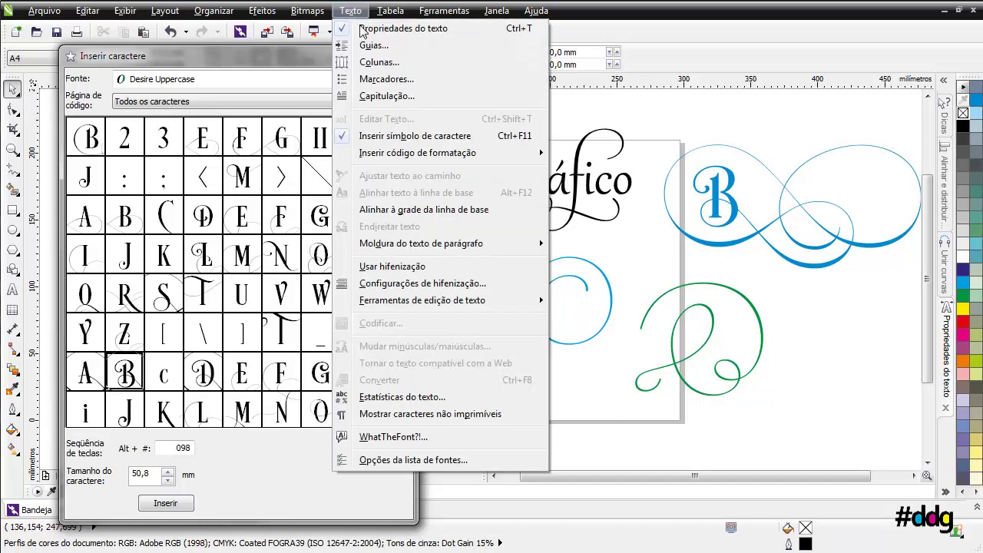
click(118, 81)
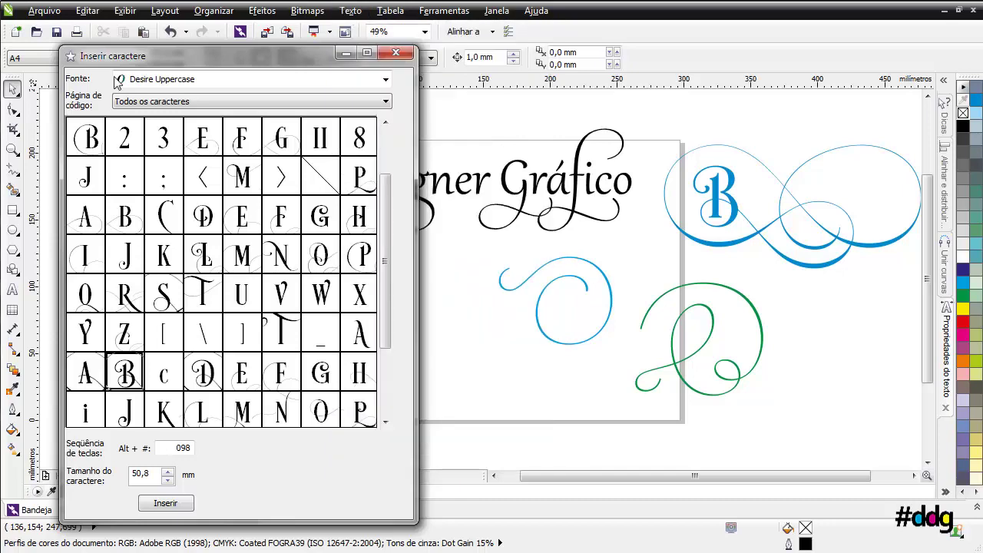
click(323, 83)
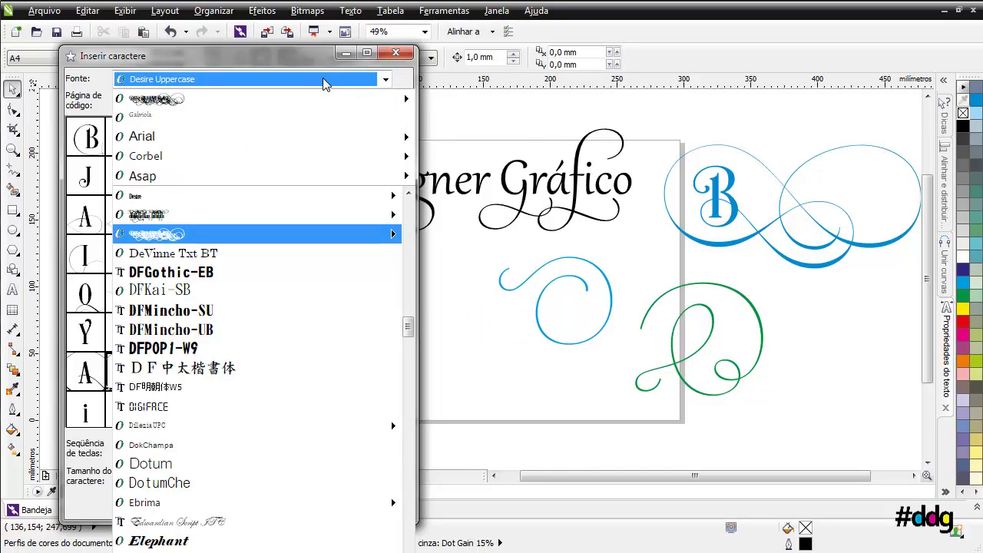
click(191, 162)
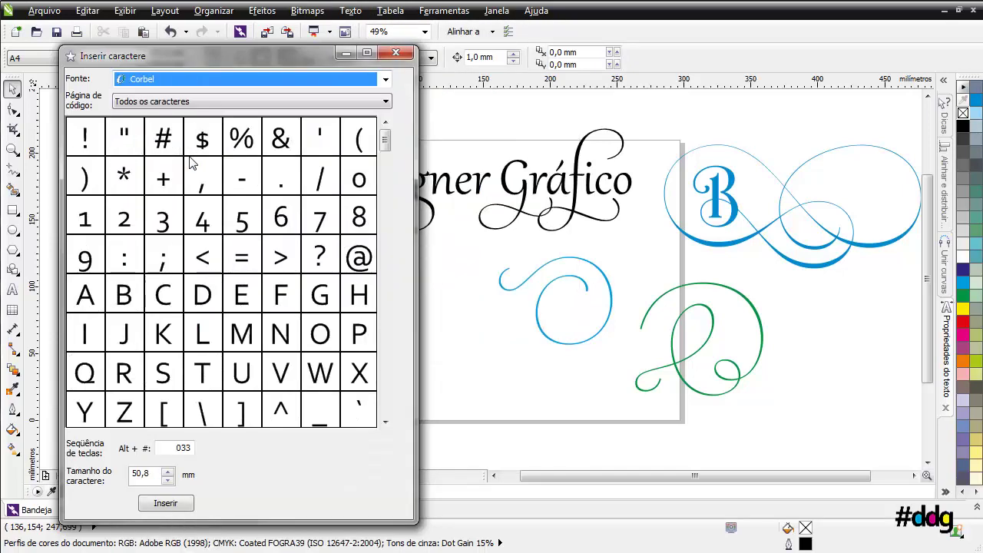
click(209, 107)
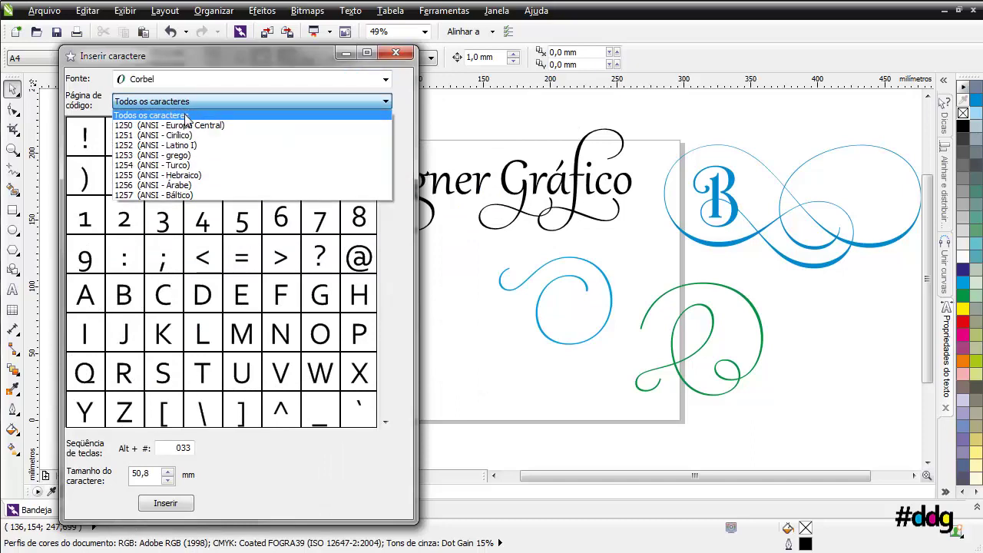
click(185, 116)
drag(385, 130, 384, 403)
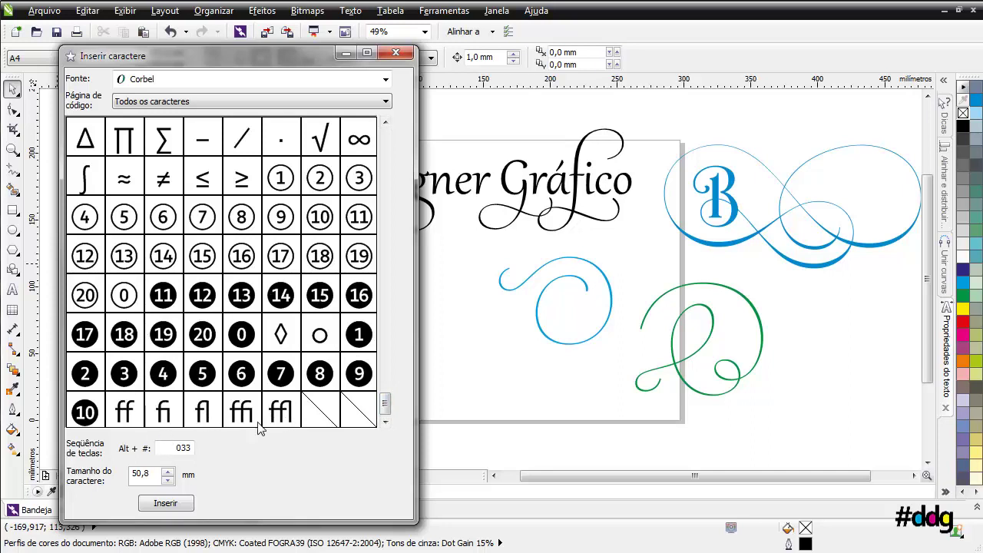
Step: Place the solid circled 12 below the cyan ornament, fill it with blue (C100 M20 Y0 K0), remove its outline and close character insertion
click(202, 307)
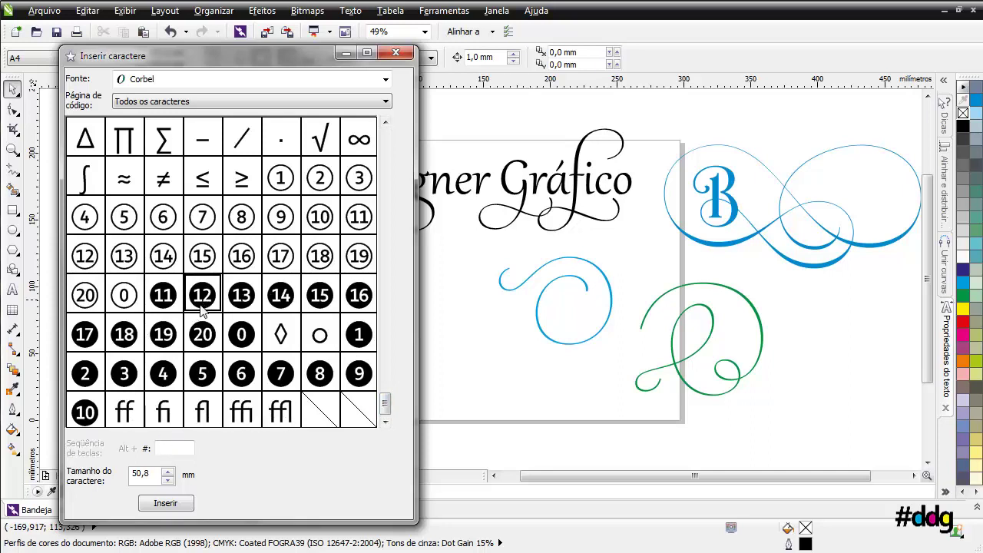
drag(204, 305, 517, 358)
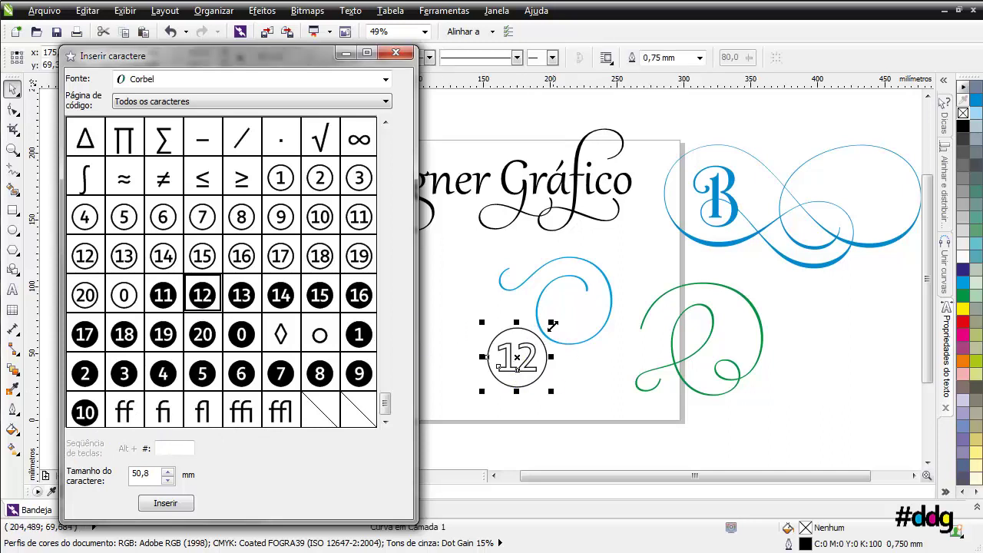
click(975, 100)
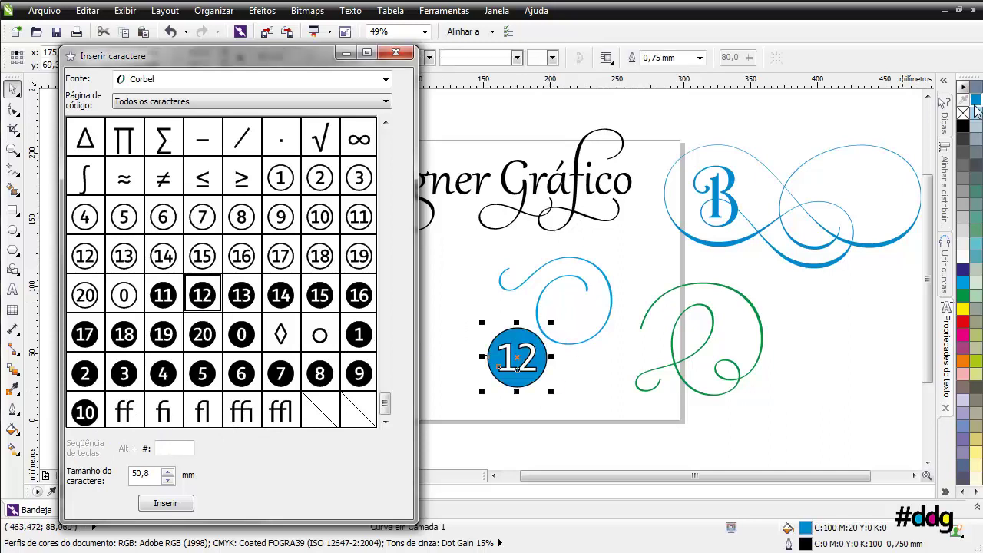
right_click(962, 113)
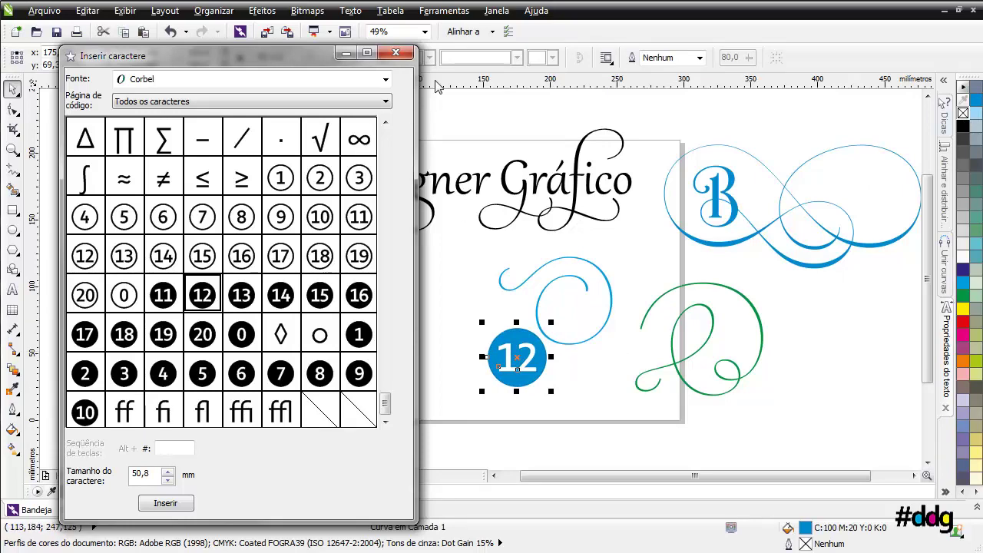
click(395, 53)
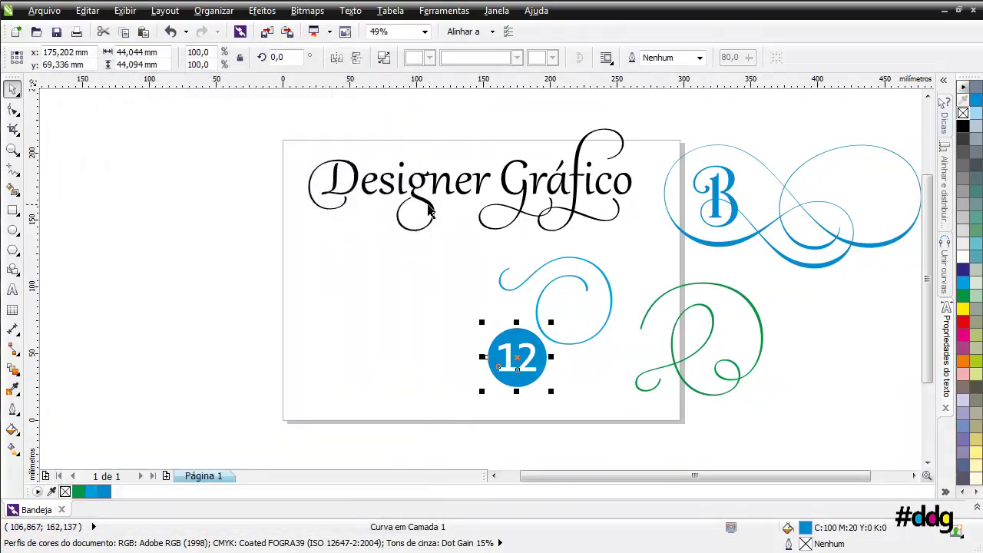
Step: Clear the drawing by deleting the circled 12, the "Designer Gráfico" title, the swash B and the green and cyan ornaments
click(373, 235)
drag(438, 313, 560, 406)
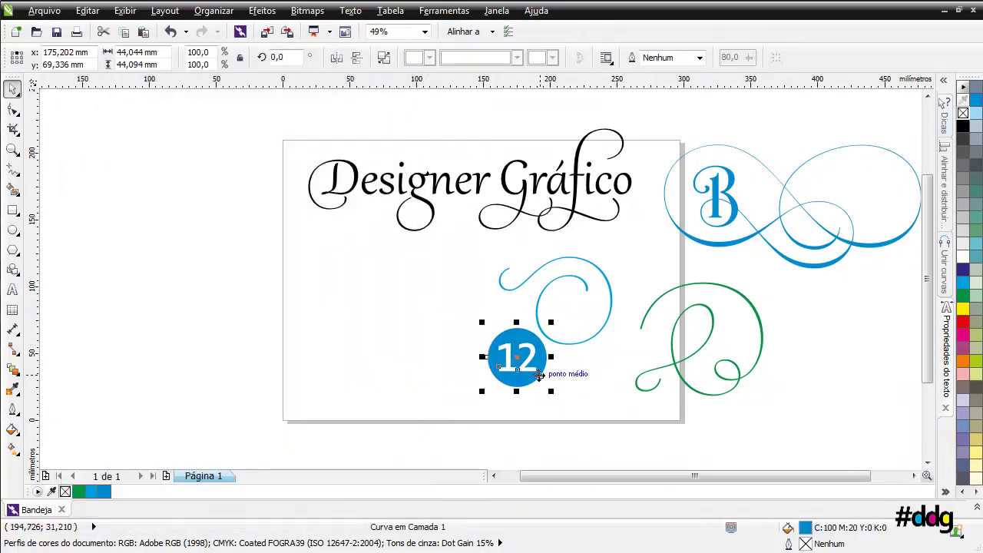
drag(525, 362, 379, 335)
key(Delete)
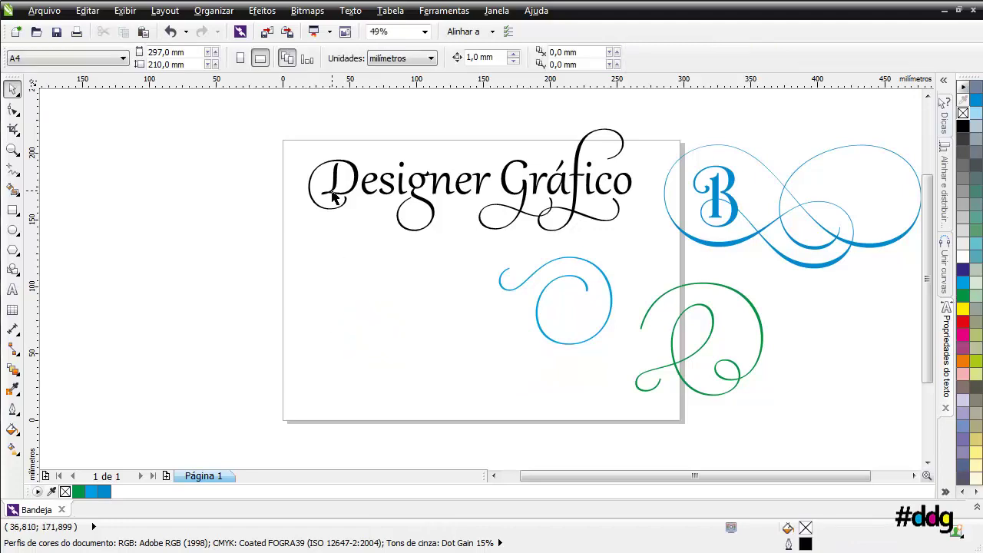
click(331, 192)
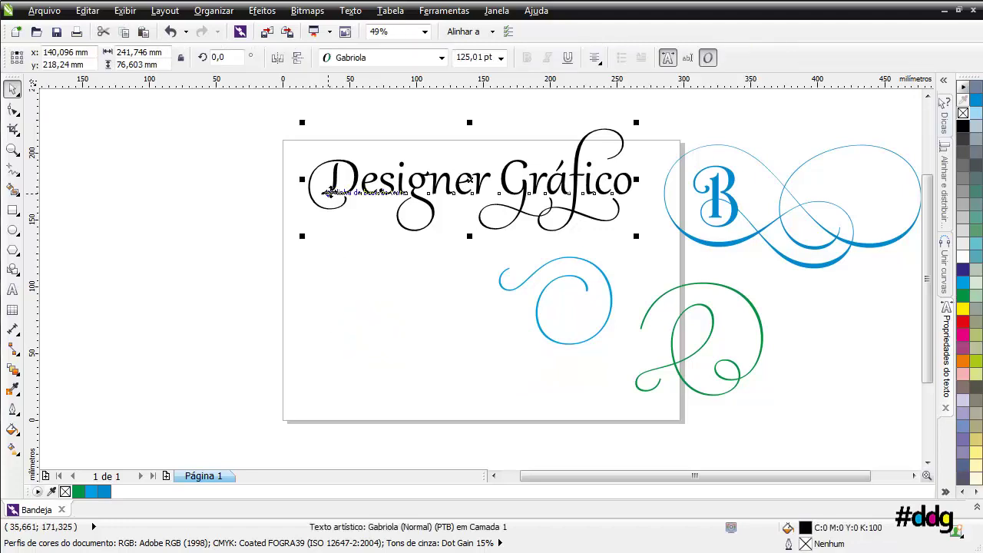
key(Delete)
click(734, 209)
key(Delete)
click(725, 292)
key(Delete)
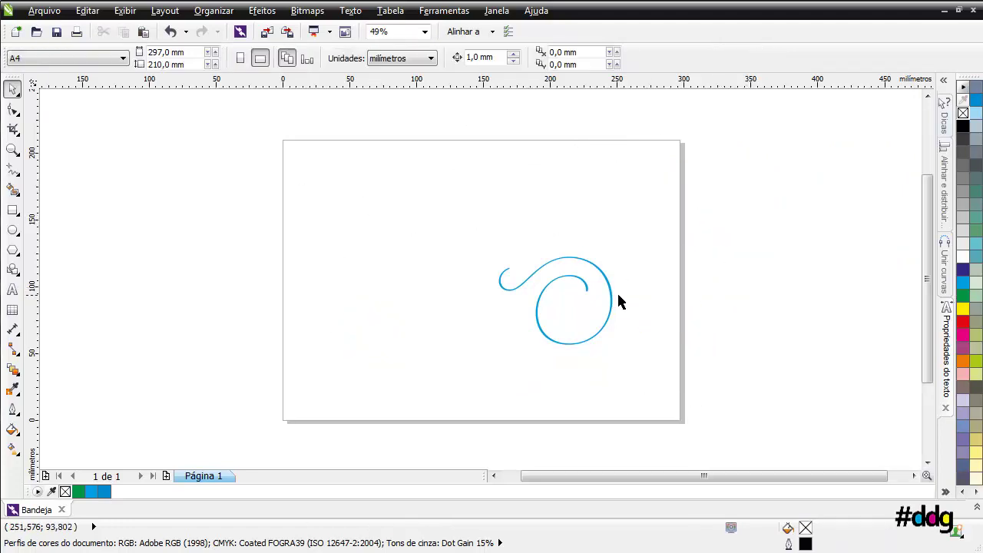
click(611, 293)
key(Delete)
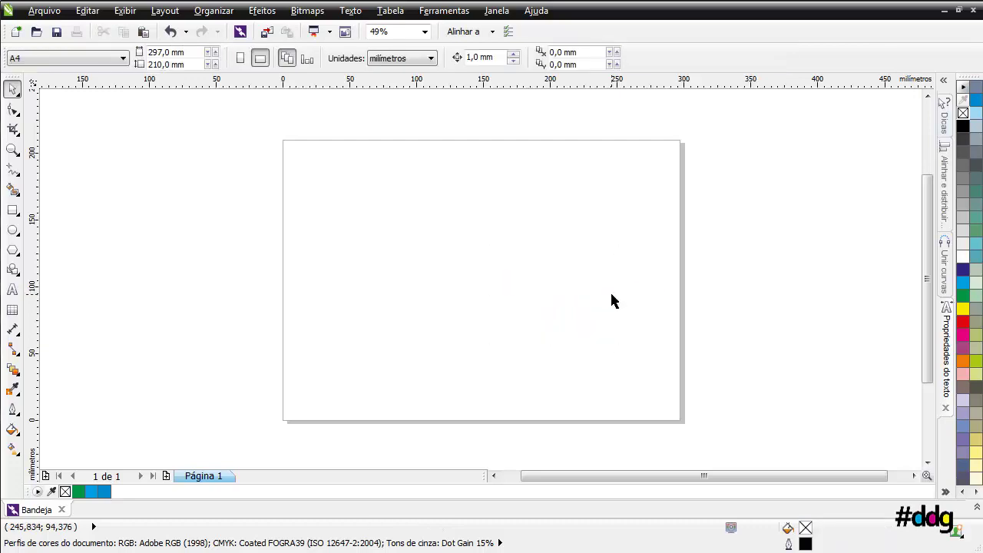